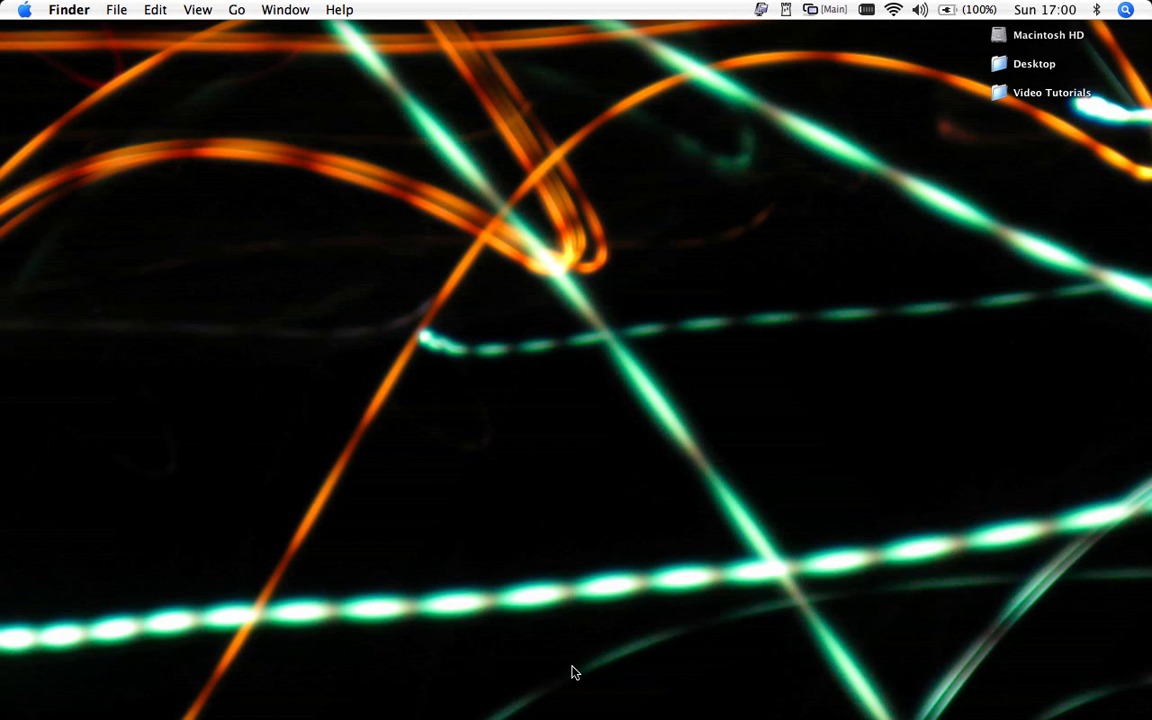
Launch Kidspiration 2
{"action": "mouse_move", "coordinate": [482, 714]}
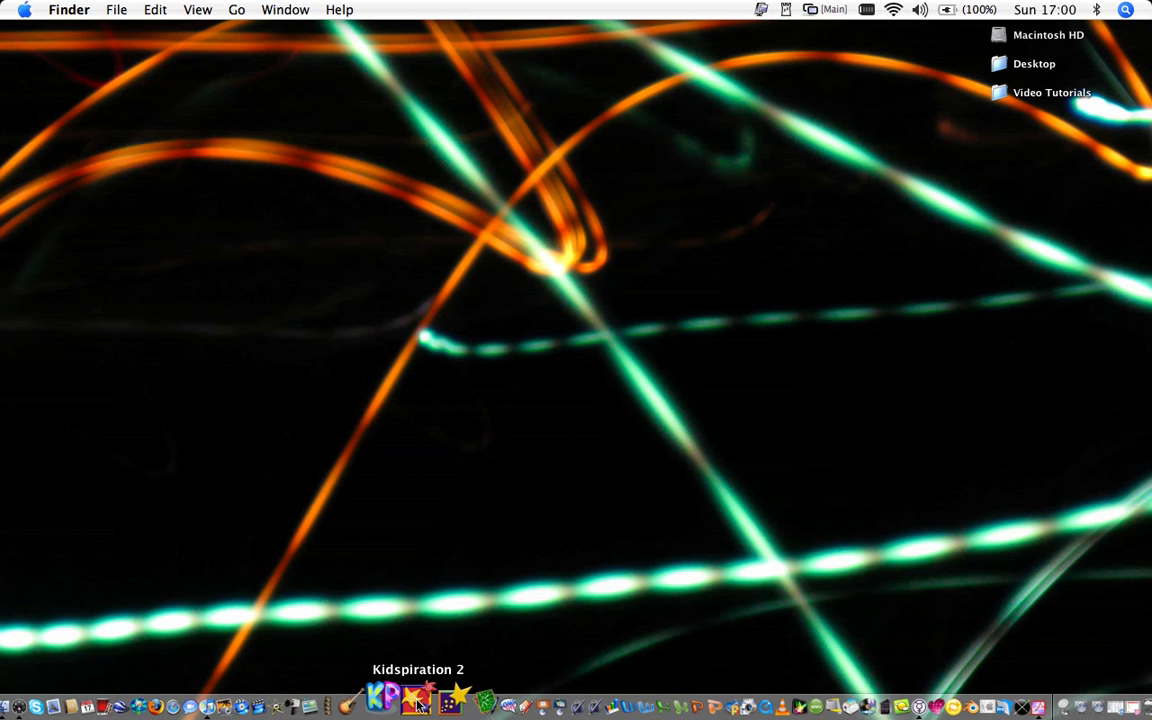
{"action": "left_click", "coordinate": [419, 705]}
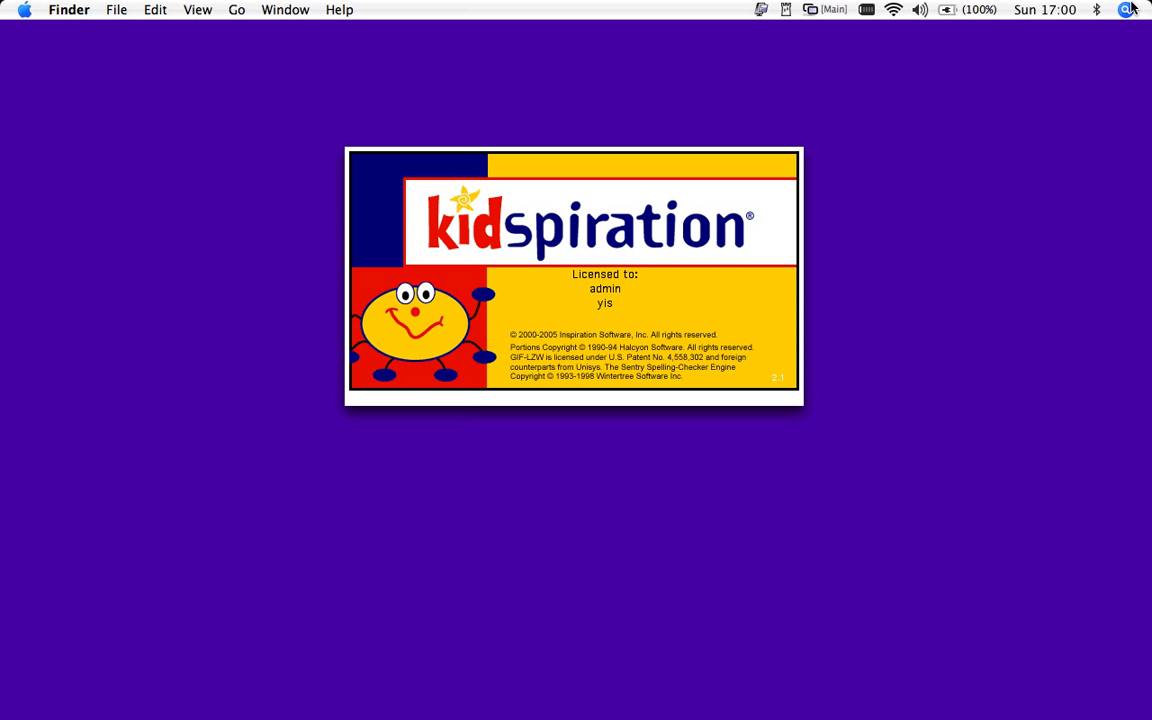
Search the computer with Spotlight for "kids" to locate Kidspiration 2, and dismiss the search
{"action": "left_click", "coordinate": [1127, 10]}
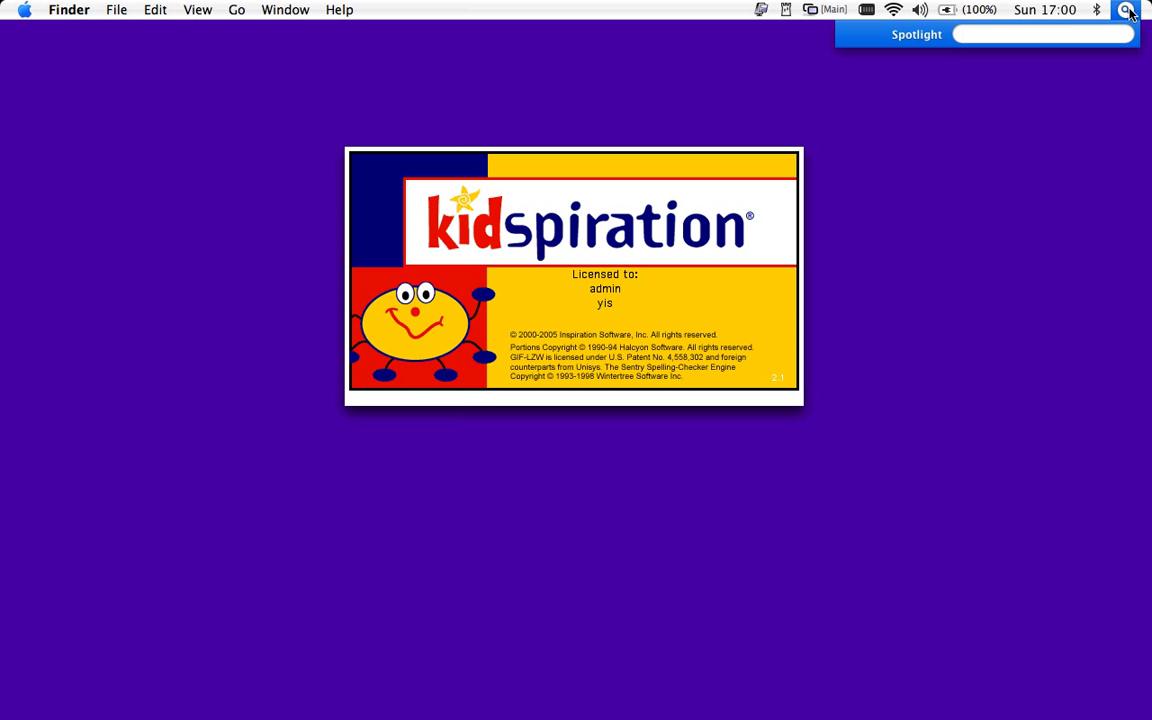
{"action": "type", "text": "kids"}
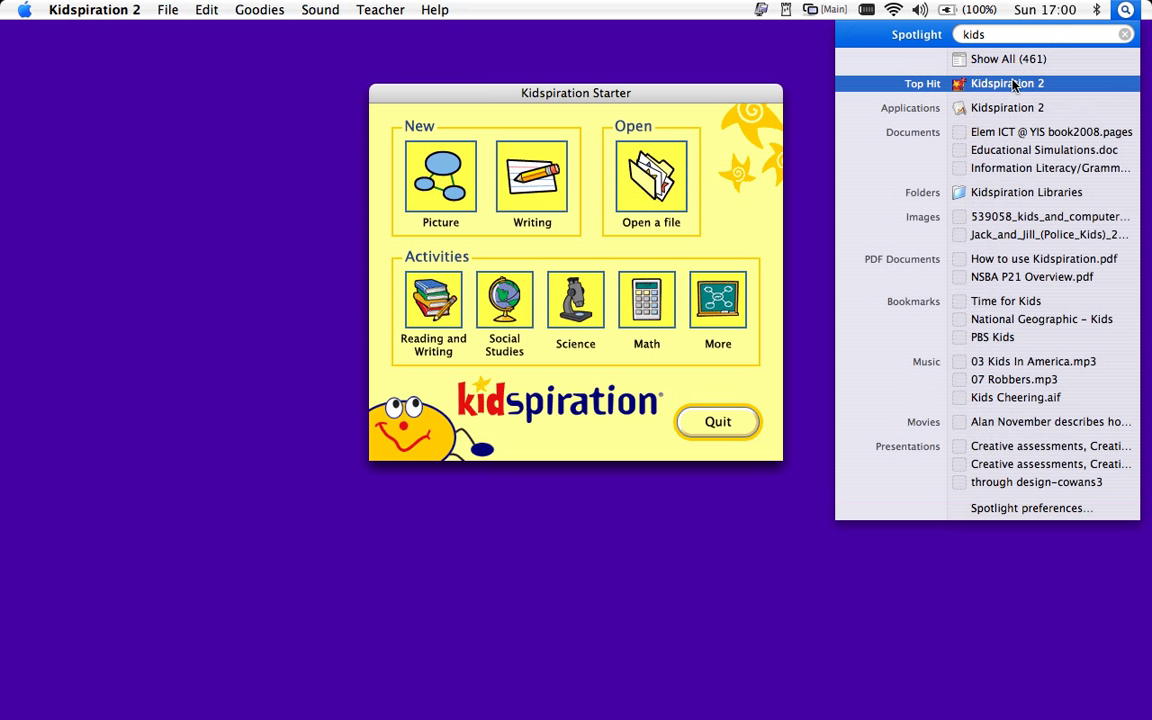
{"action": "left_click", "coordinate": [1126, 36]}
{"action": "key", "text": "Escape"}
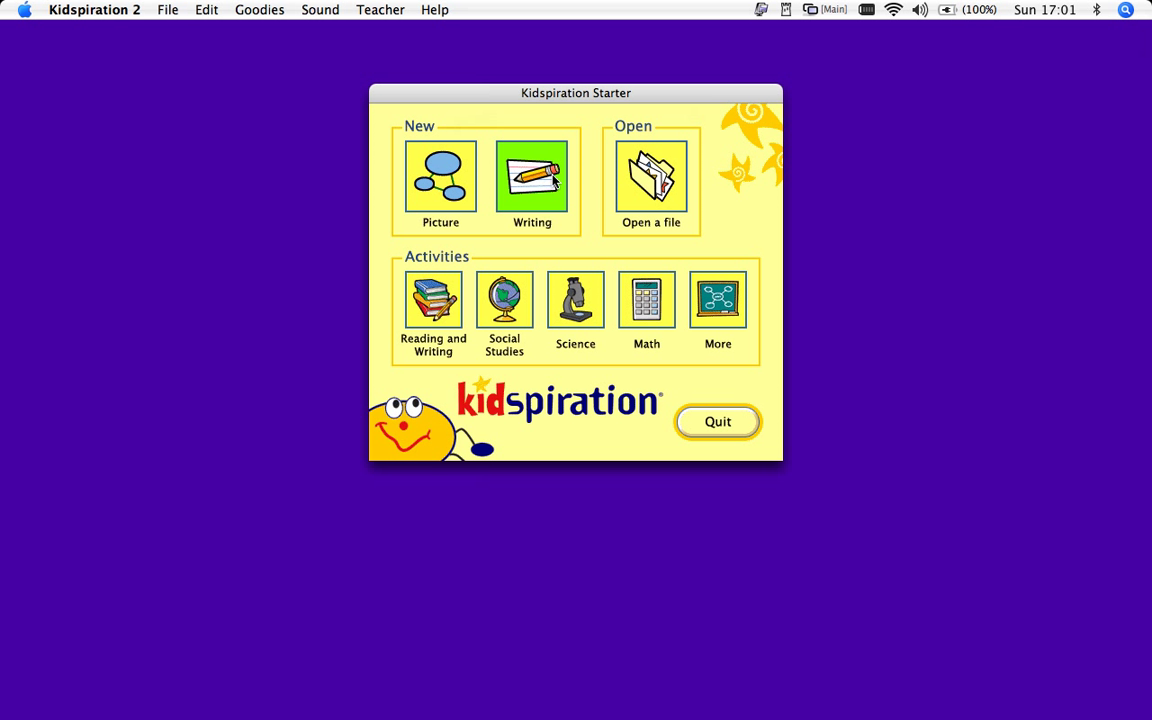
Start a new picture diagram and enter the person's first name as the main idea
{"action": "left_click", "coordinate": [447, 178]}
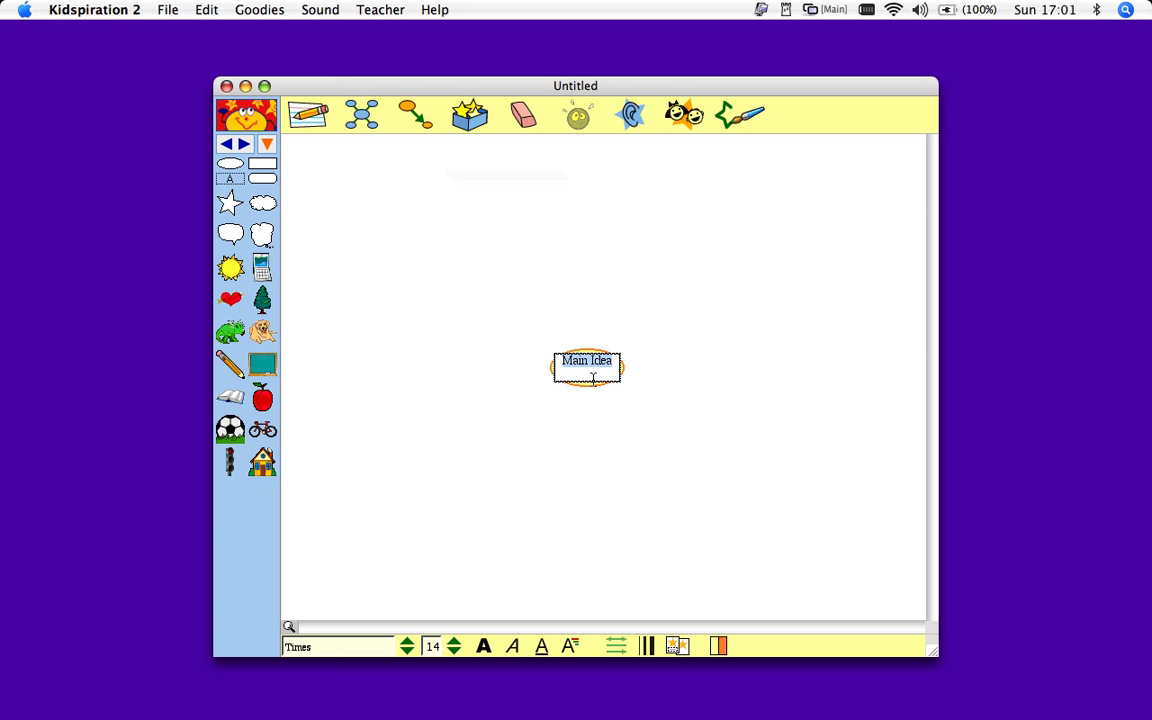
{"action": "type", "text": "Frank"}
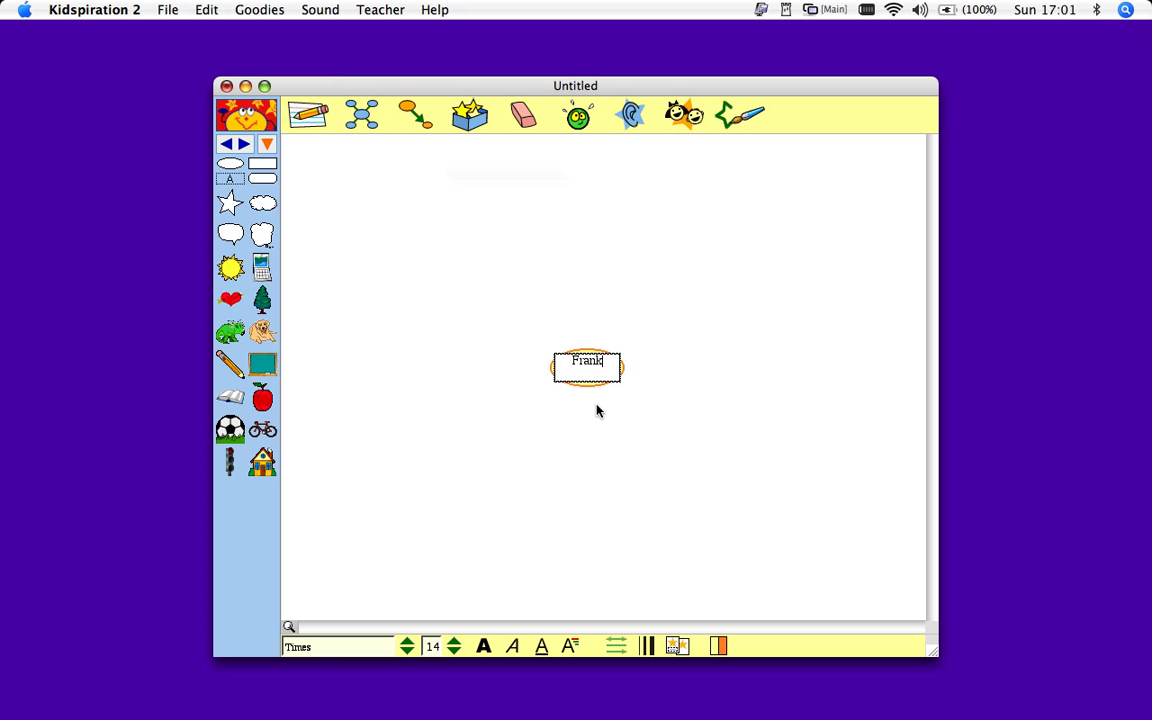
{"action": "left_click", "coordinate": [595, 437]}
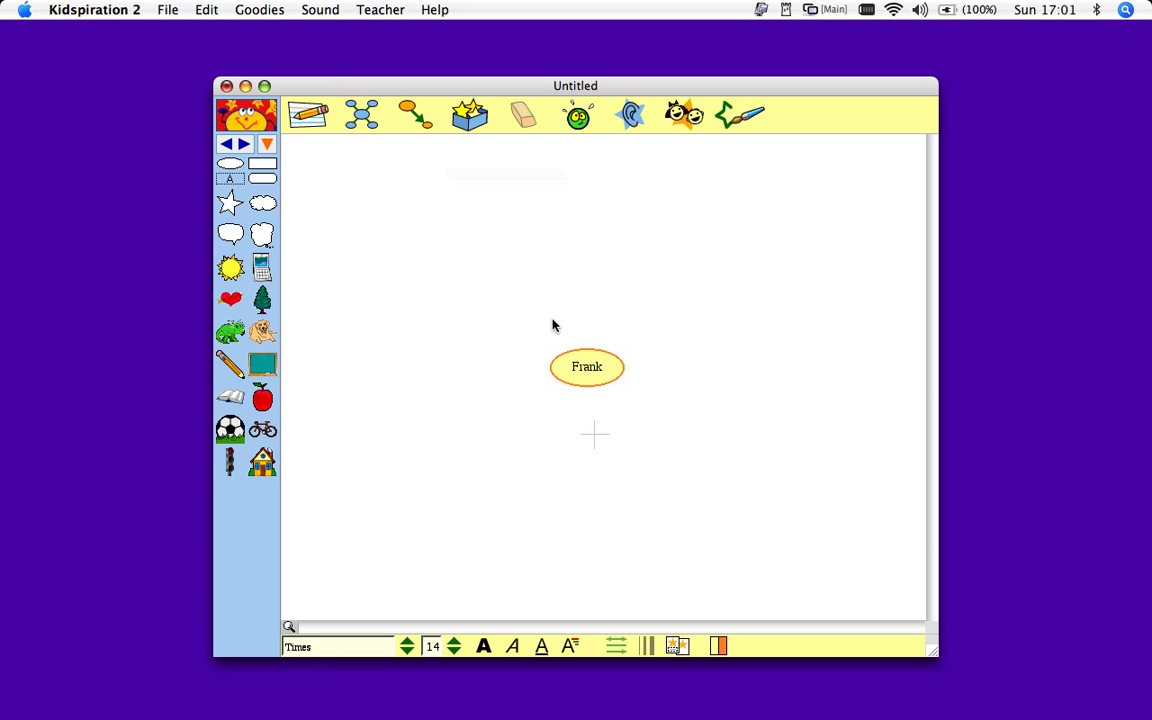
Add four linked bubbles around the main idea
{"action": "left_click", "coordinate": [615, 367]}
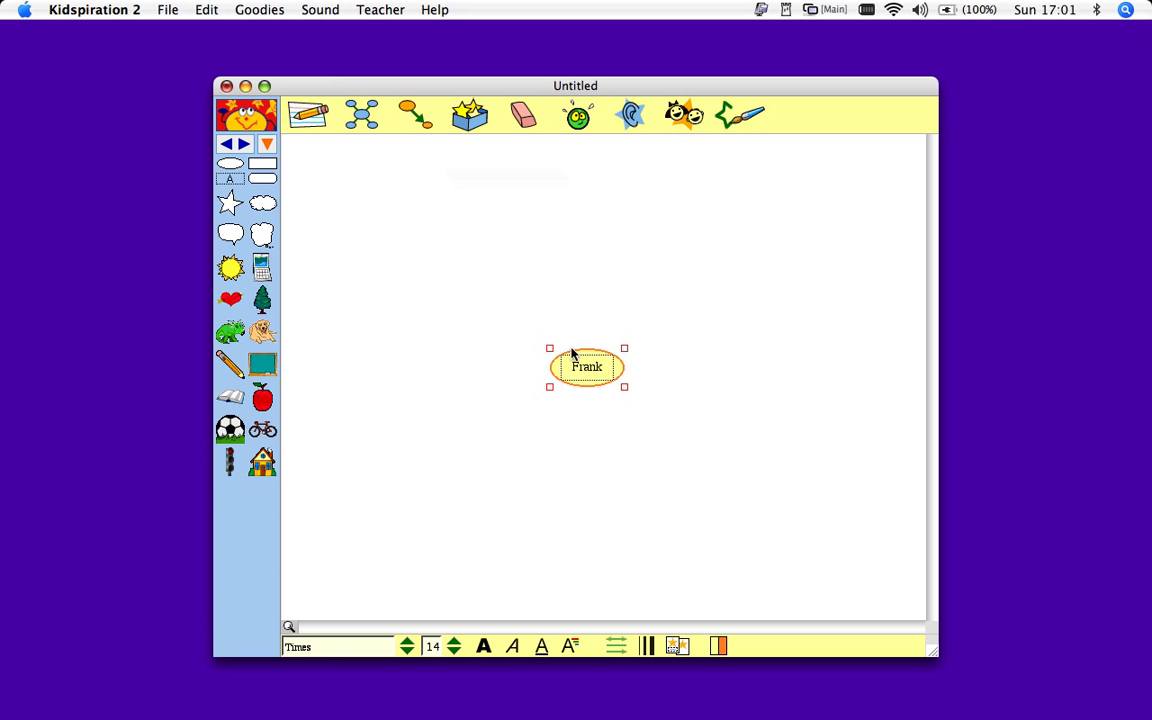
{"action": "left_click", "coordinate": [361, 119]}
{"action": "left_click", "coordinate": [361, 119]}
{"action": "left_click", "coordinate": [361, 119]}
{"action": "left_click", "coordinate": [361, 119]}
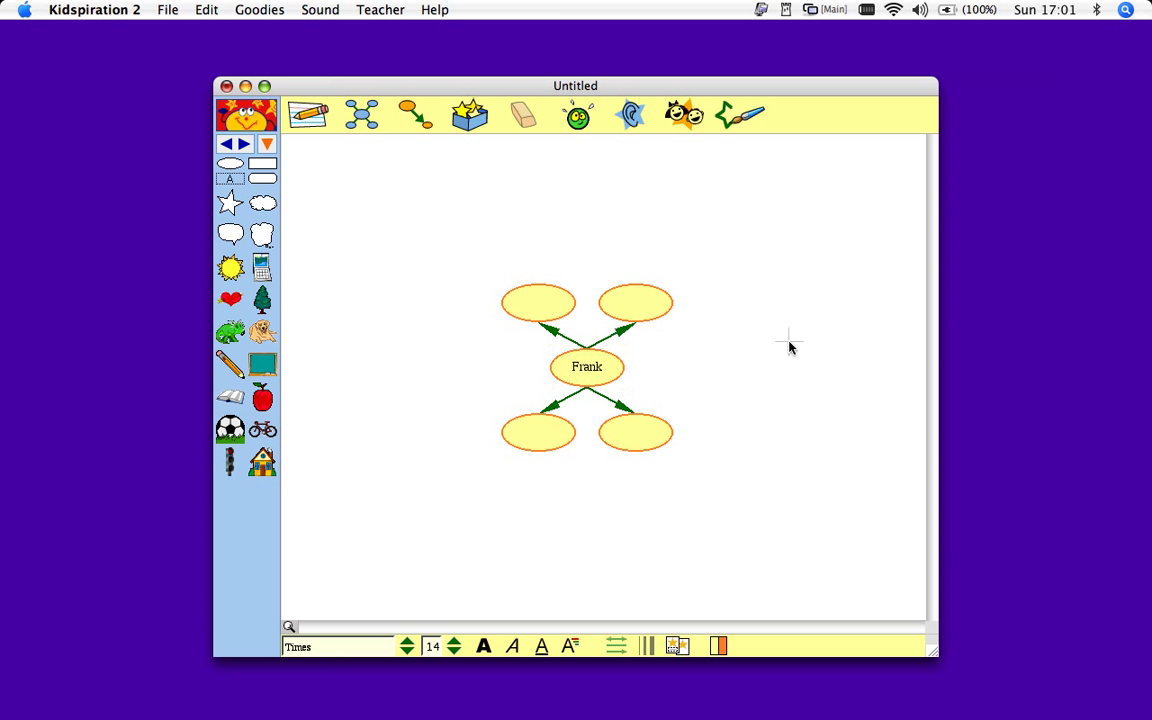
Label the two bubbles above the main idea "Family" and "Hobbies"
{"action": "left_click", "coordinate": [538, 307]}
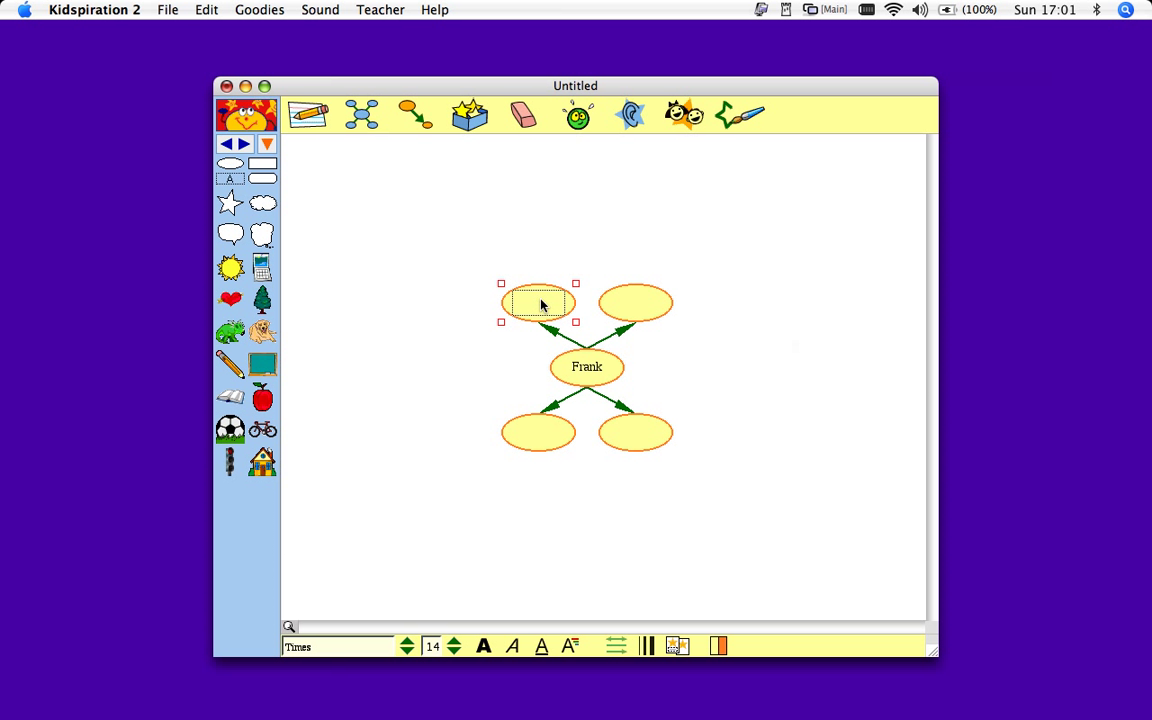
{"action": "left_click", "coordinate": [540, 304]}
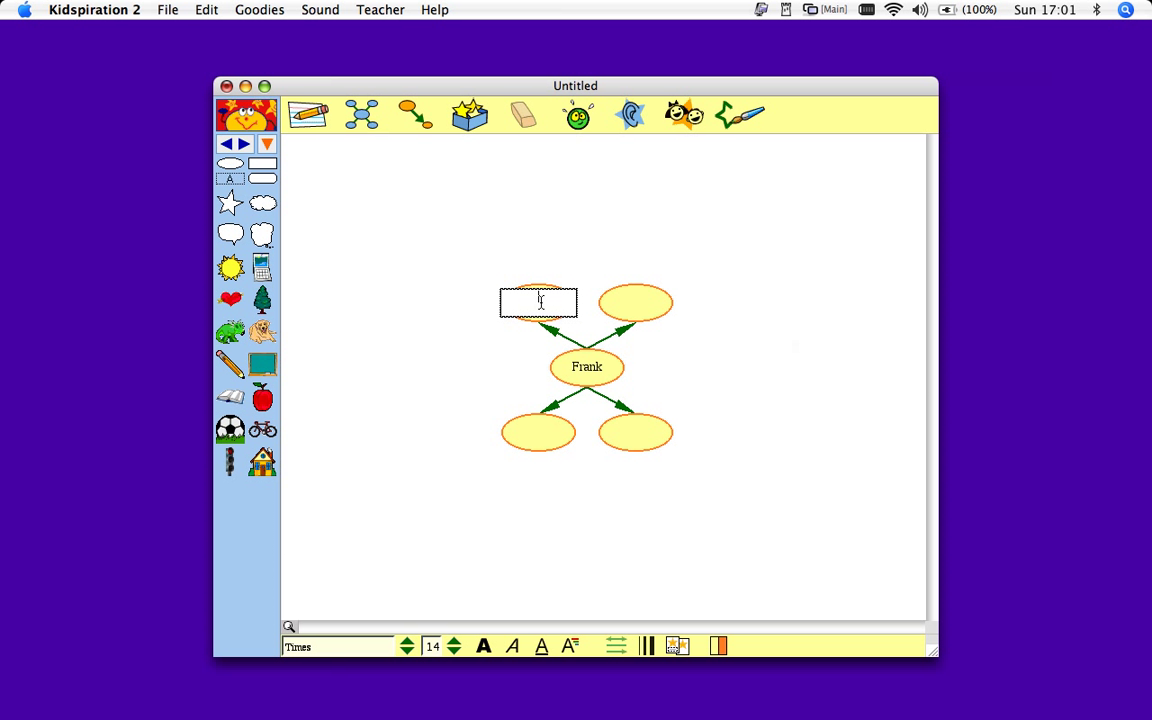
{"action": "type", "text": "Family"}
{"action": "left_click", "coordinate": [646, 309]}
{"action": "left_click", "coordinate": [646, 306]}
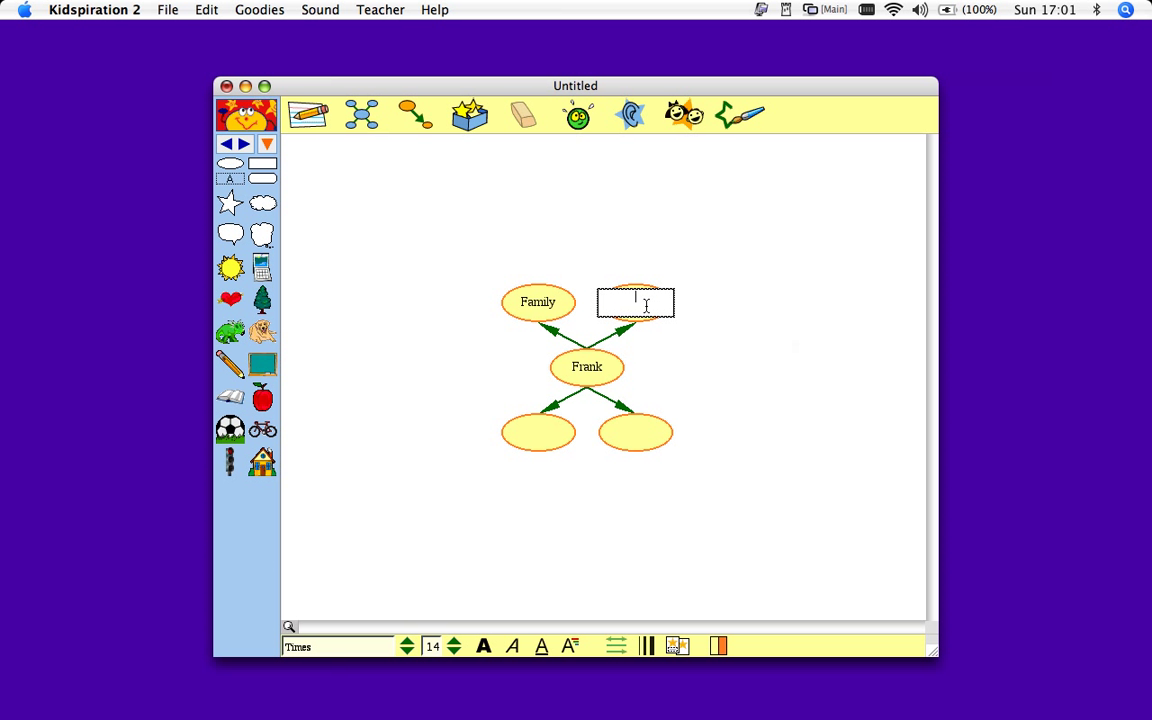
{"action": "type", "text": "Hobbies"}
Label the two bubbles below the main idea "Nationality" and "Interests"
{"action": "left_click", "coordinate": [635, 434]}
{"action": "left_click", "coordinate": [633, 435]}
{"action": "type", "text": "Nationality"}
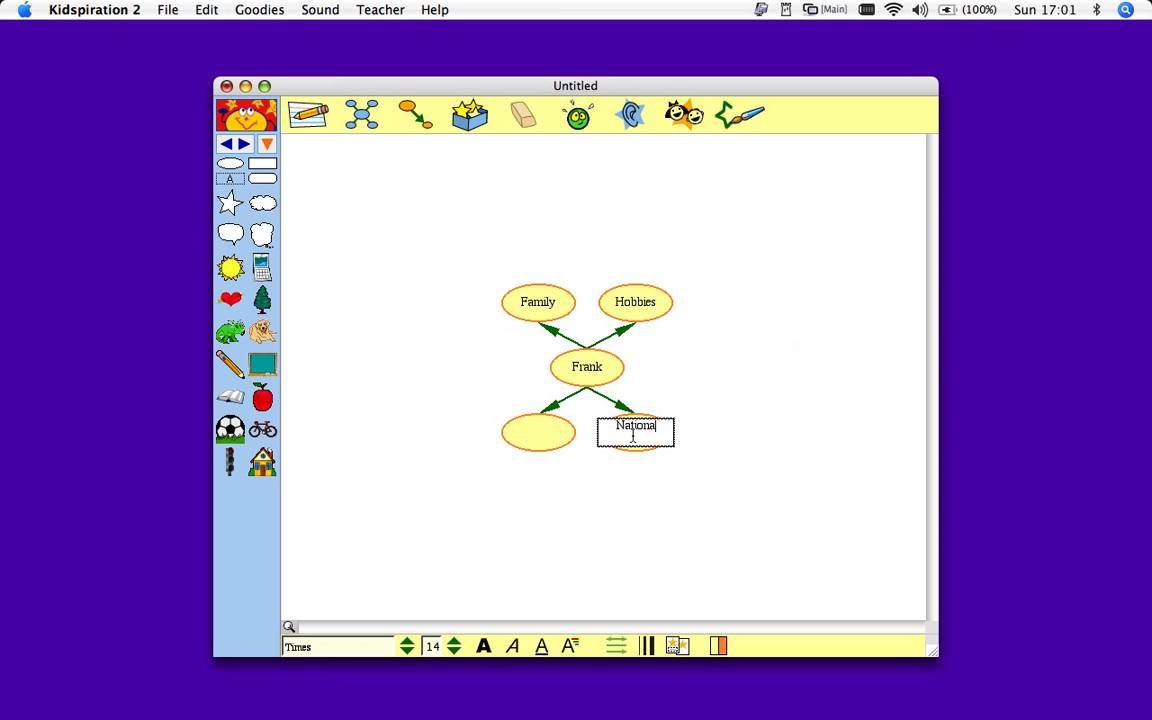
{"action": "left_click", "coordinate": [537, 434]}
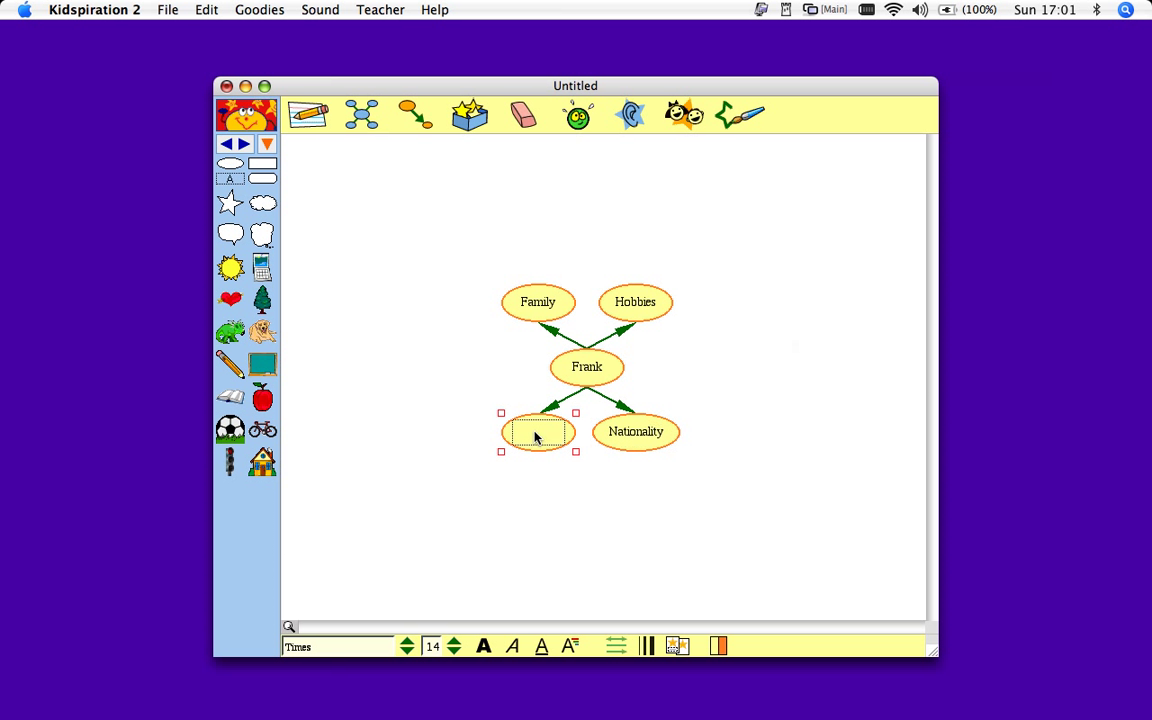
{"action": "left_click", "coordinate": [538, 433]}
{"action": "type", "text": "Interests"}
{"action": "left_click", "coordinate": [549, 494]}
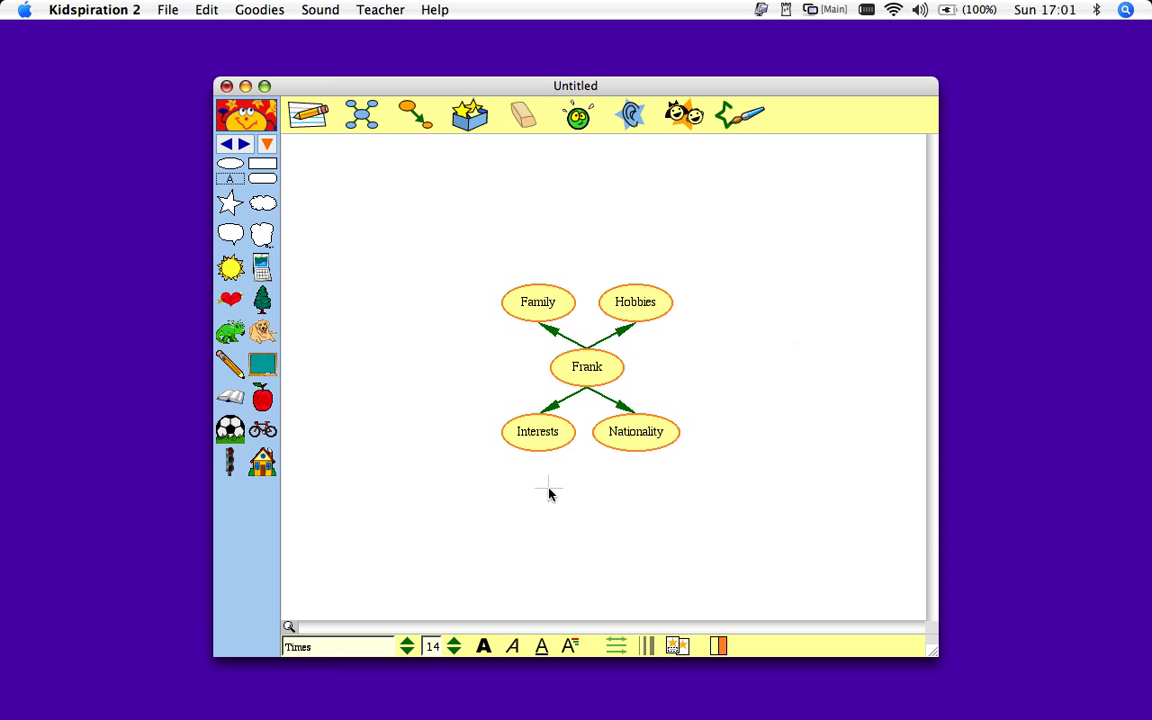
Add two linked bubbles to Family and move them out to its left side
{"action": "left_click", "coordinate": [528, 316]}
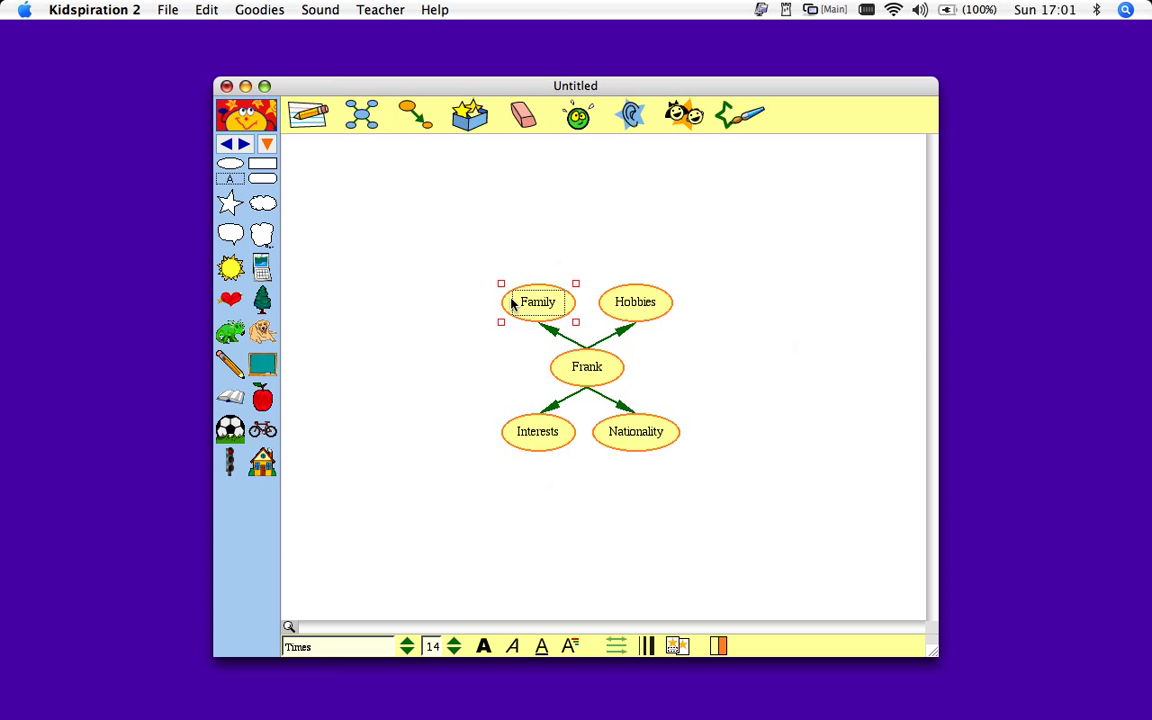
{"action": "left_click", "coordinate": [362, 118]}
{"action": "left_click", "coordinate": [362, 116]}
{"action": "left_click_drag", "start_coordinate": [481, 360], "coordinate": [403, 307]}
{"action": "left_click_drag", "start_coordinate": [478, 248], "coordinate": [420, 228]}
Label the two bubbles linked to Family "parents" and "2 sisters"
{"action": "left_click", "coordinate": [419, 229]}
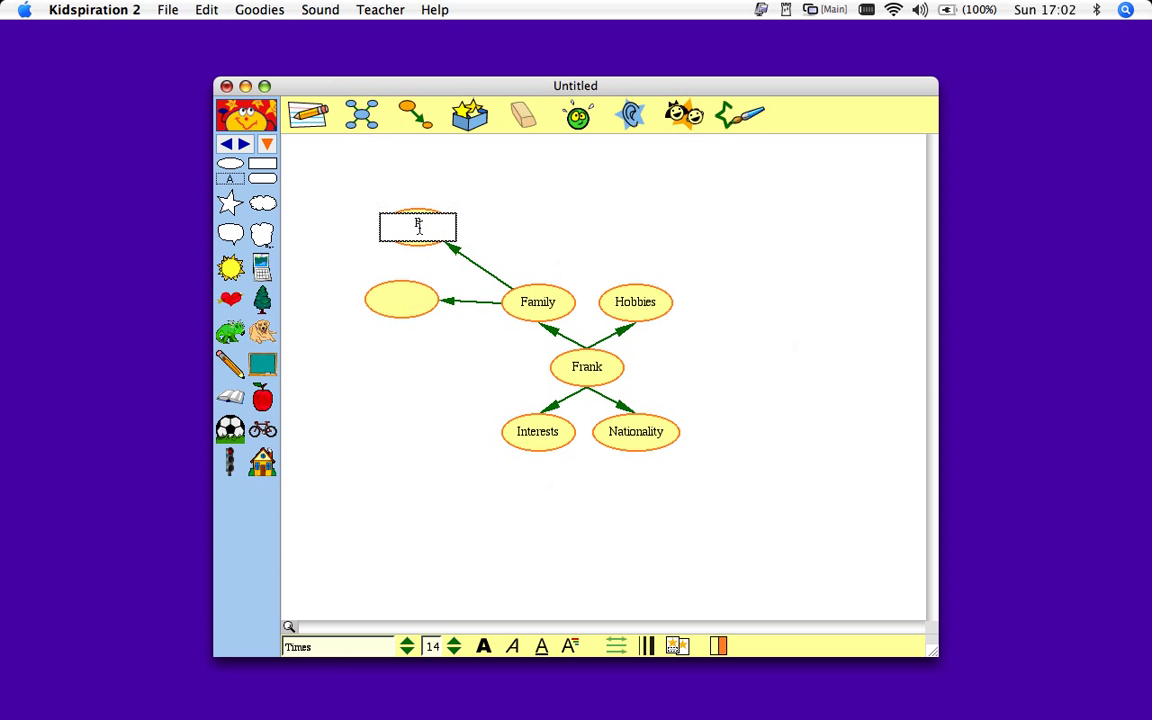
{"action": "type", "text": "parents"}
{"action": "left_click", "coordinate": [404, 300]}
{"action": "left_click", "coordinate": [406, 300]}
{"action": "type", "text": "2 sisters"}
{"action": "left_click", "coordinate": [425, 370]}
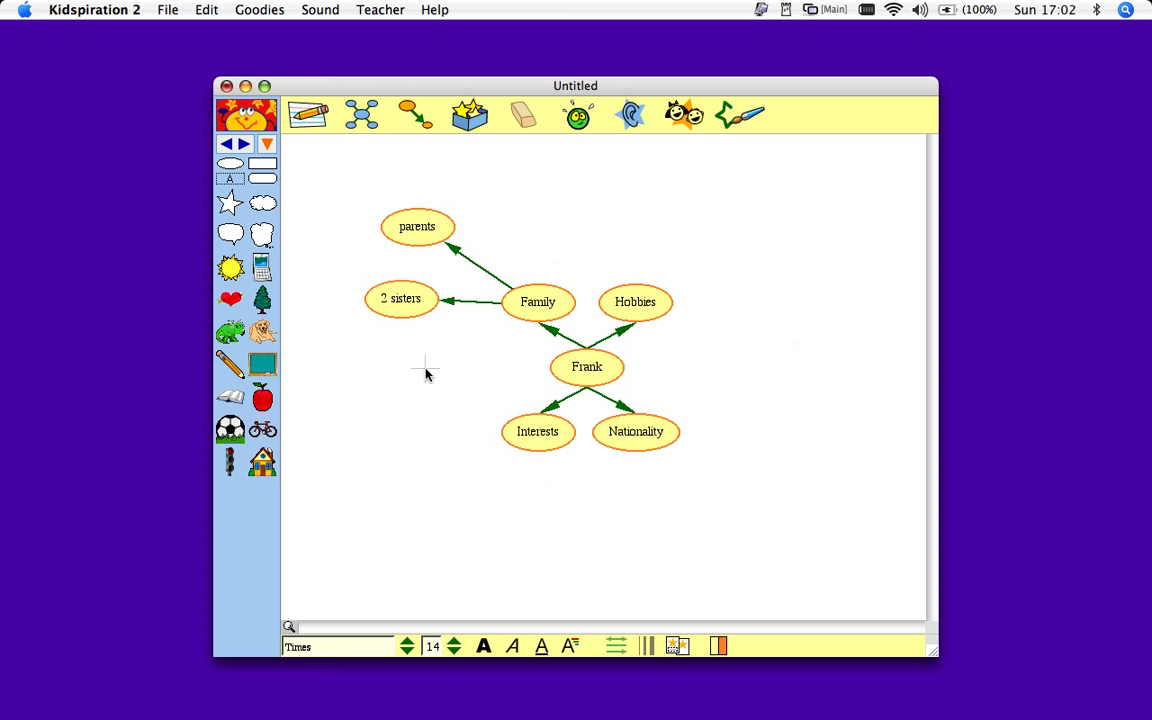
Add three linked bubbles to Hobbies and fan them out on its right side
{"action": "left_click", "coordinate": [640, 301]}
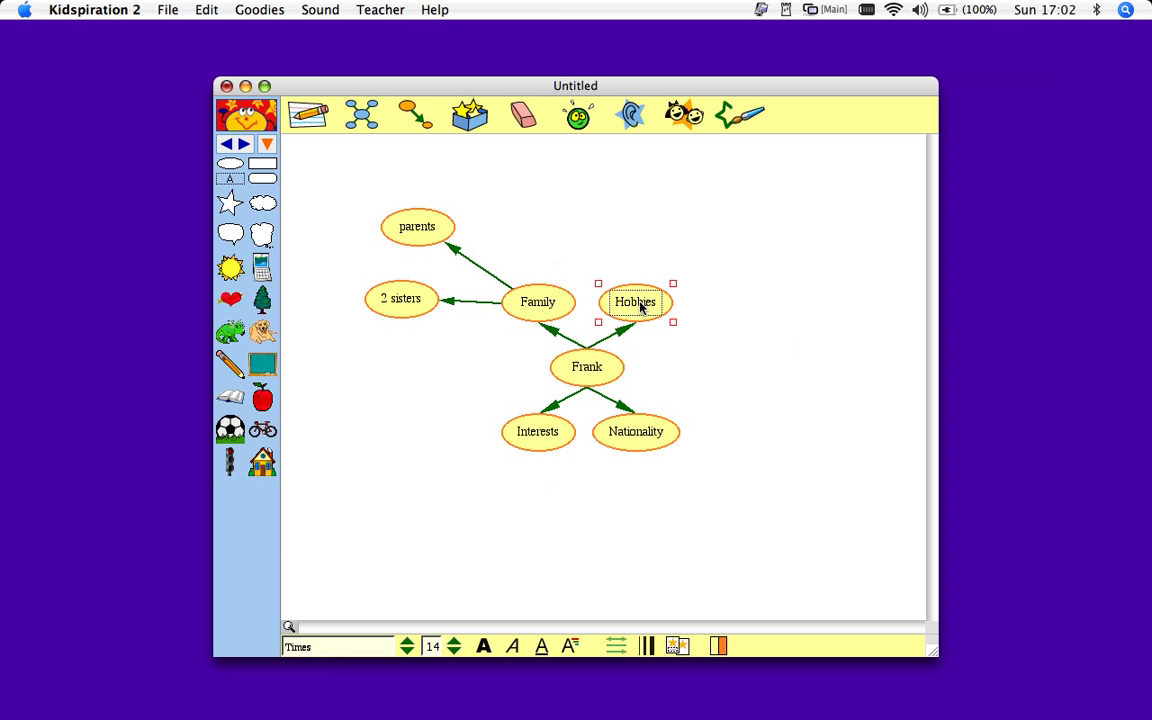
{"action": "left_click", "coordinate": [363, 118]}
{"action": "left_click", "coordinate": [363, 118]}
{"action": "left_click", "coordinate": [363, 118]}
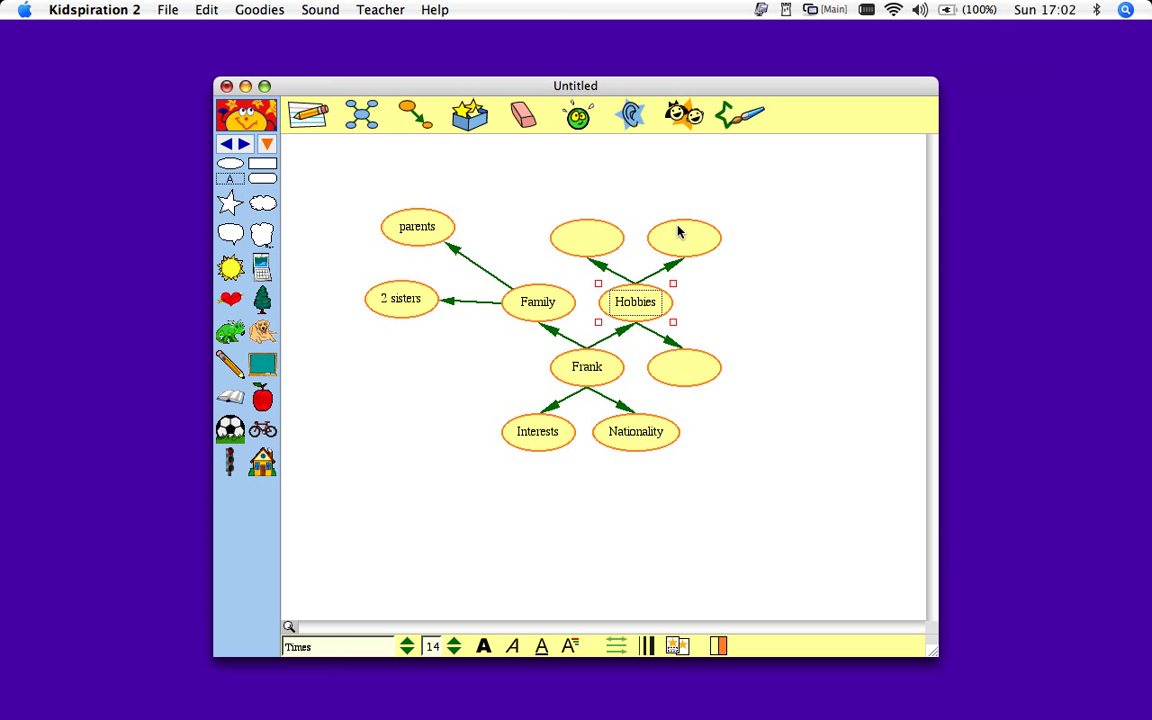
{"action": "left_click_drag", "start_coordinate": [679, 233], "coordinate": [782, 282]}
{"action": "left_click_drag", "start_coordinate": [594, 231], "coordinate": [689, 240]}
{"action": "left_click_drag", "start_coordinate": [687, 368], "coordinate": [756, 347]}
Change the uppermost empty bubble linked to Hobbies into the paint palette symbol from the Arts library
{"action": "left_click", "coordinate": [691, 237]}
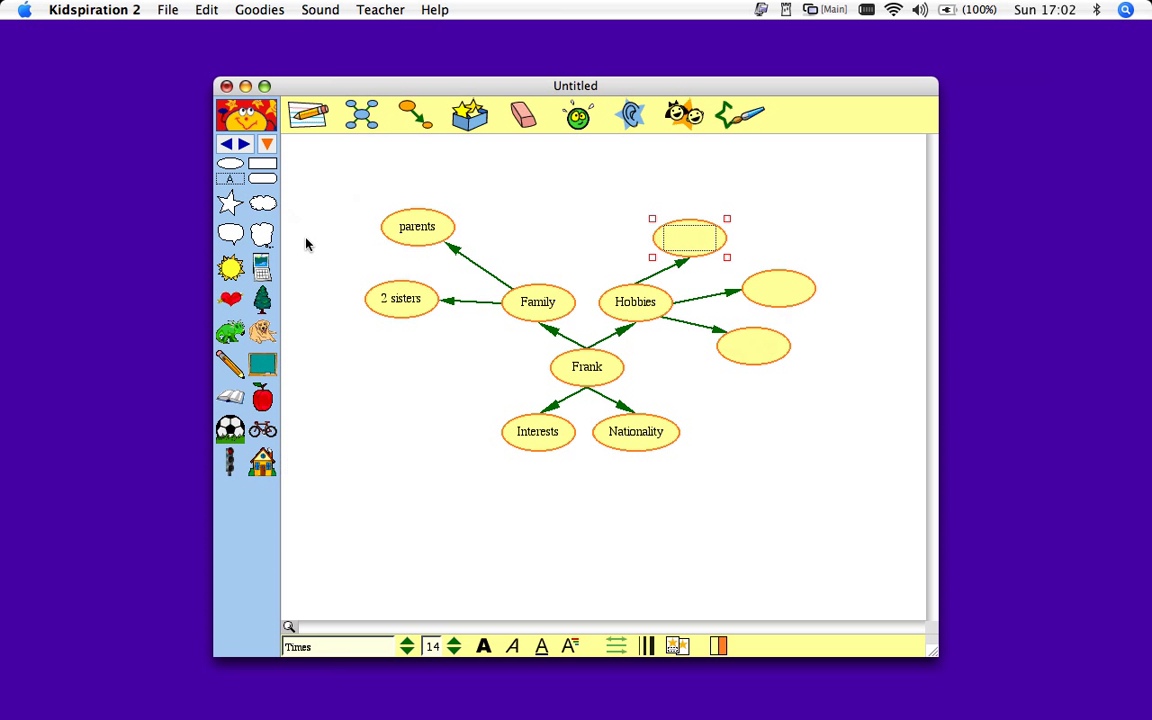
{"action": "left_click", "coordinate": [245, 146]}
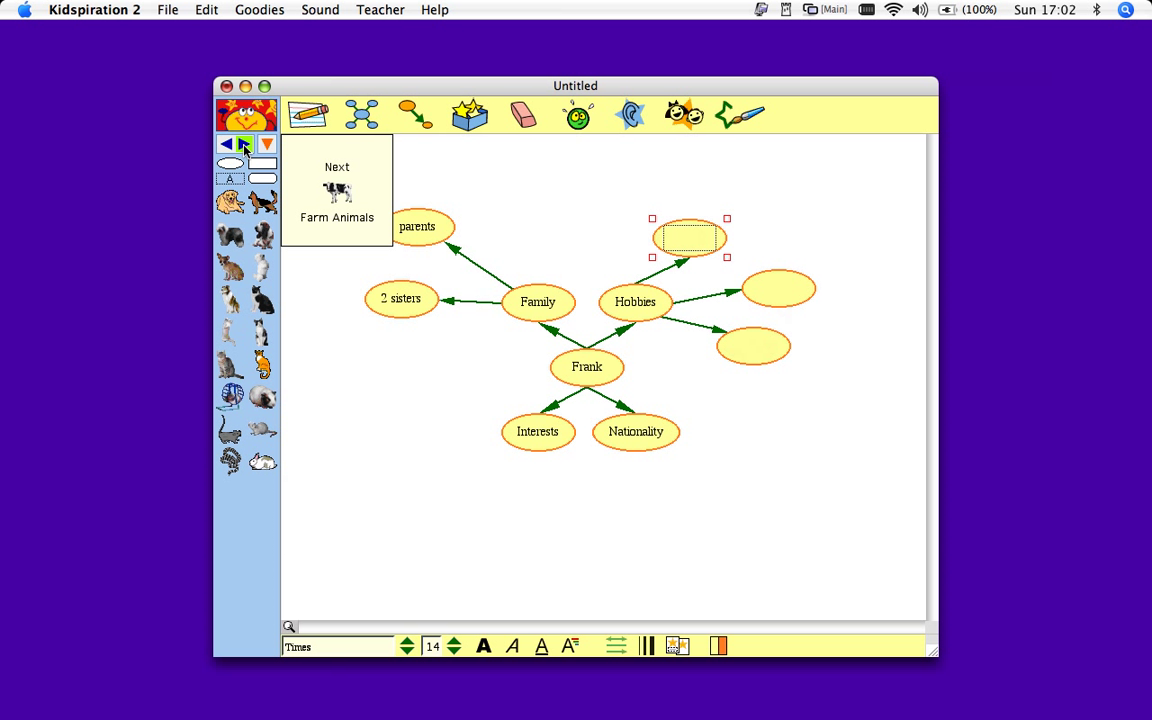
{"action": "left_click", "coordinate": [245, 146]}
{"action": "left_click", "coordinate": [227, 145]}
{"action": "left_click", "coordinate": [227, 145]}
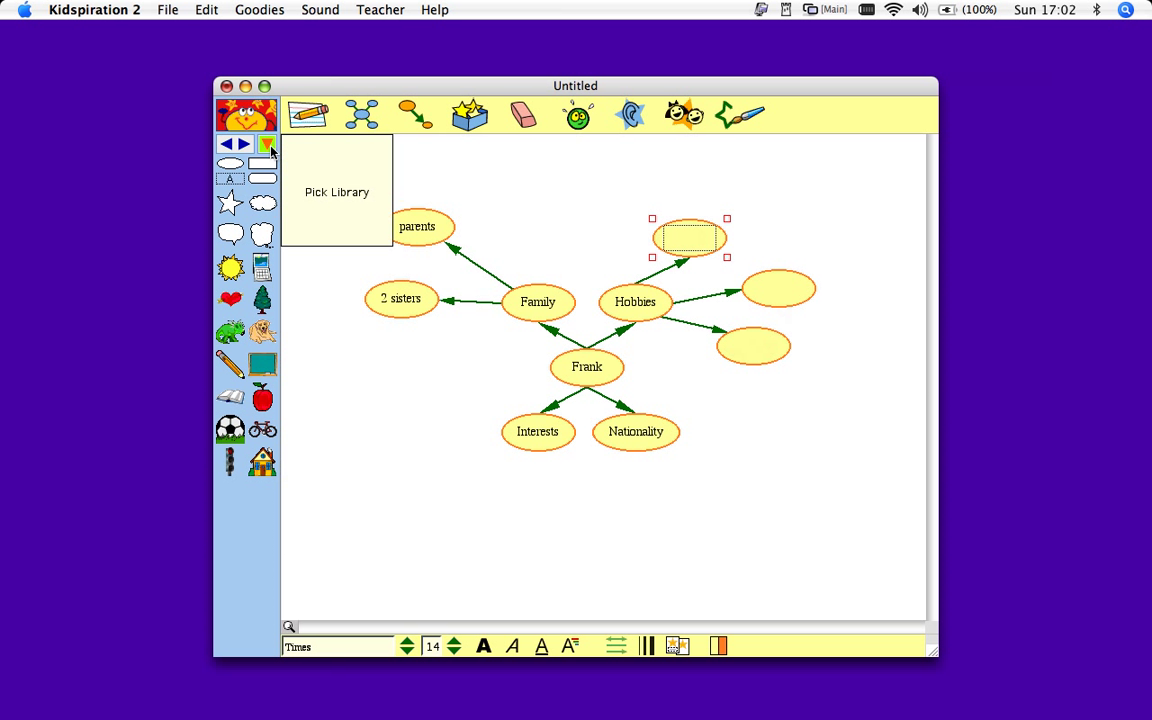
{"action": "left_click", "coordinate": [268, 145]}
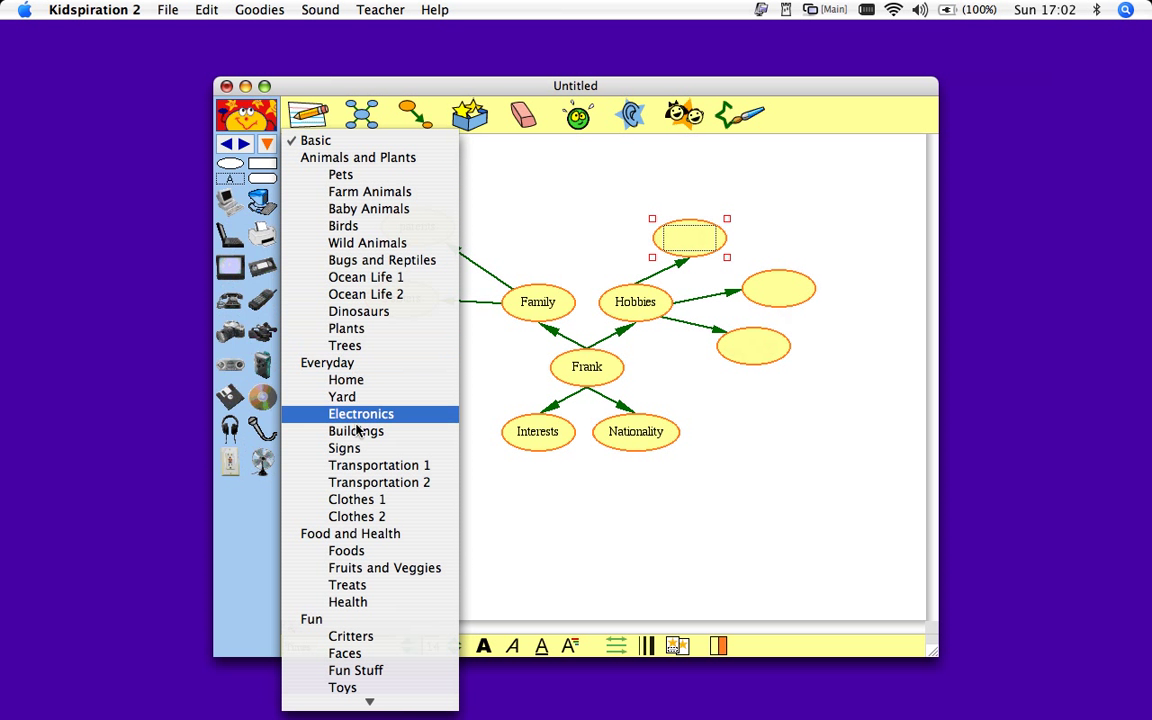
{"action": "mouse_move", "coordinate": [367, 698]}
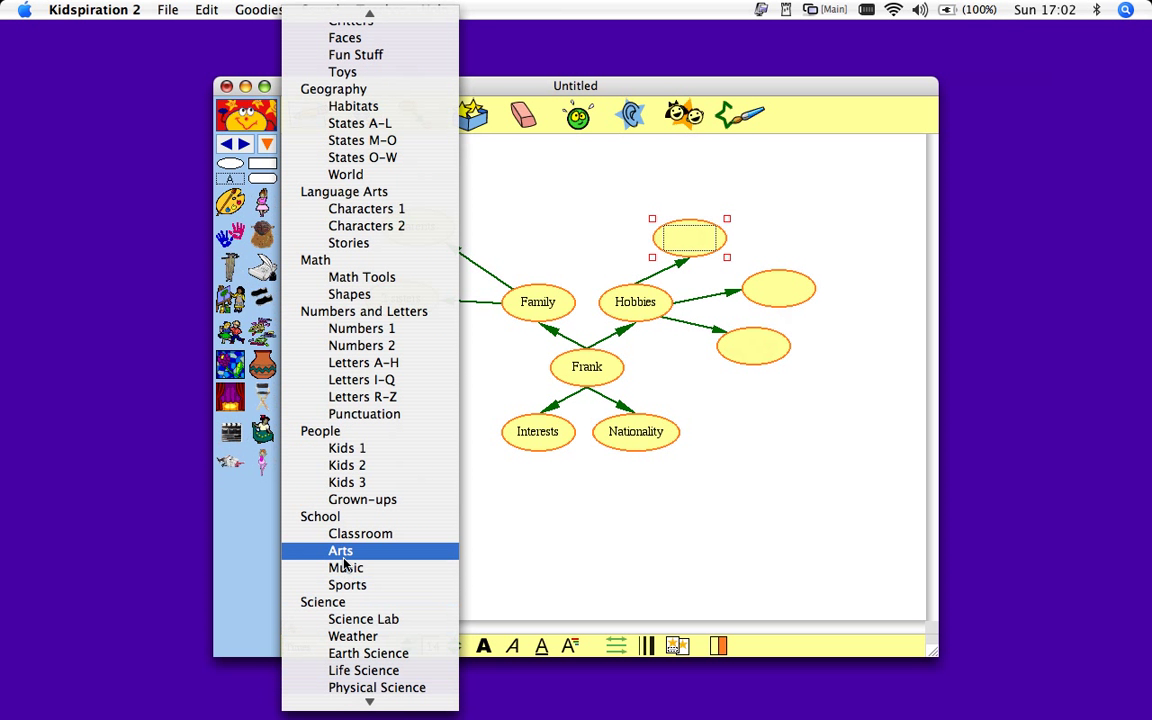
{"action": "left_click", "coordinate": [343, 552]}
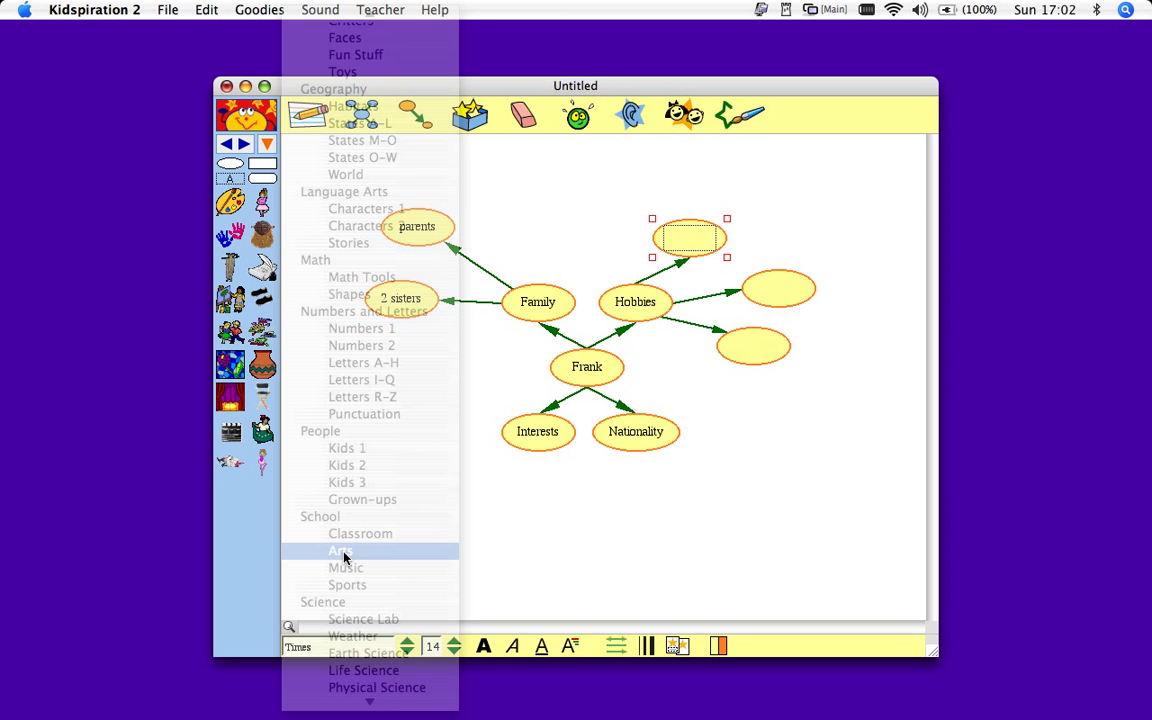
{"action": "left_click", "coordinate": [229, 201]}
Change the middle Hobbies bubble into the black shoes symbol and the lower one into the stage curtain symbol
{"action": "left_click", "coordinate": [779, 289]}
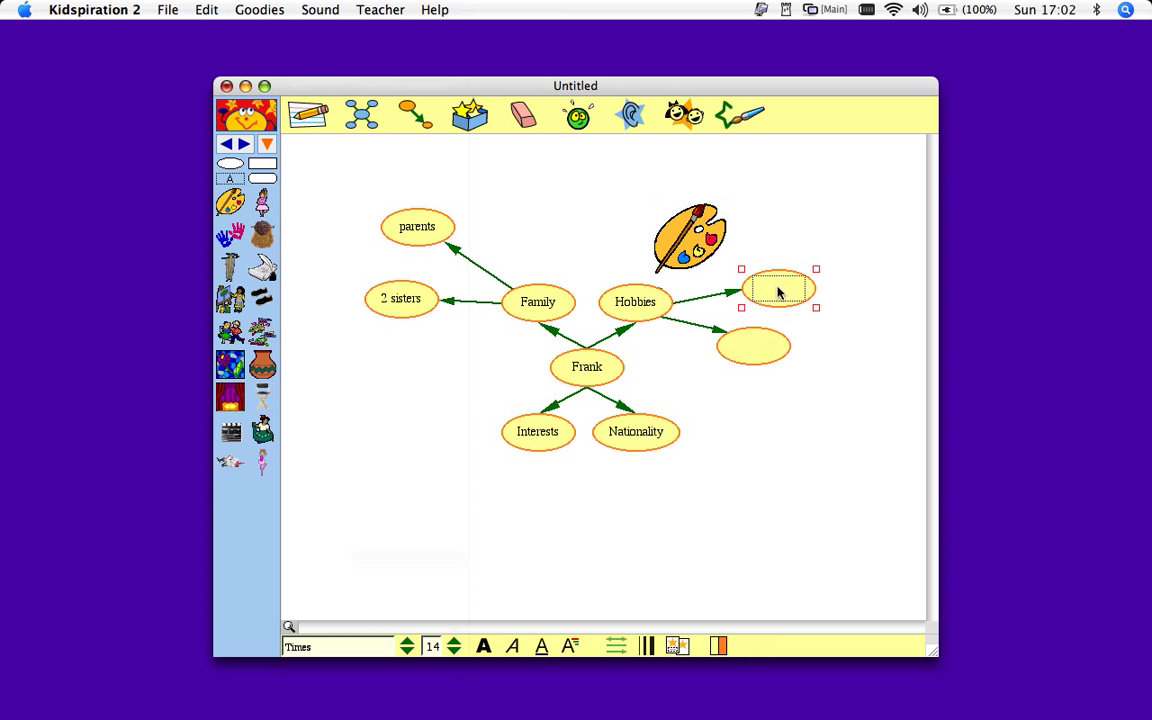
{"action": "left_click", "coordinate": [262, 296]}
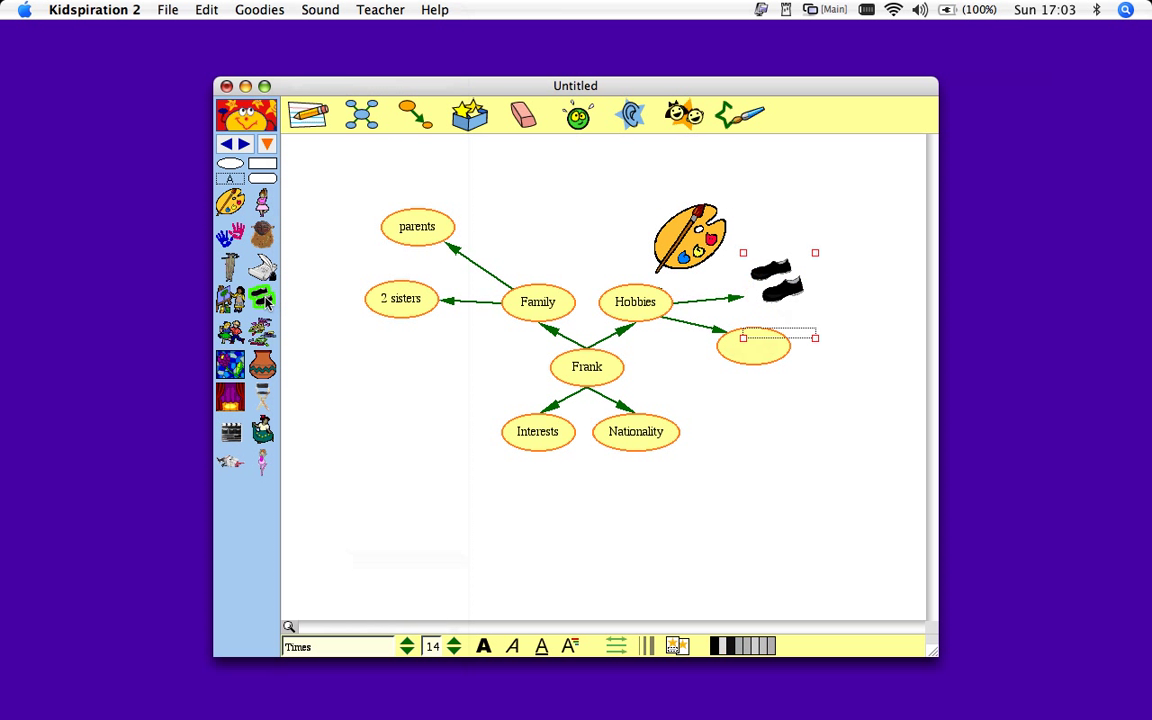
{"action": "left_click", "coordinate": [757, 363]}
{"action": "left_click", "coordinate": [229, 397]}
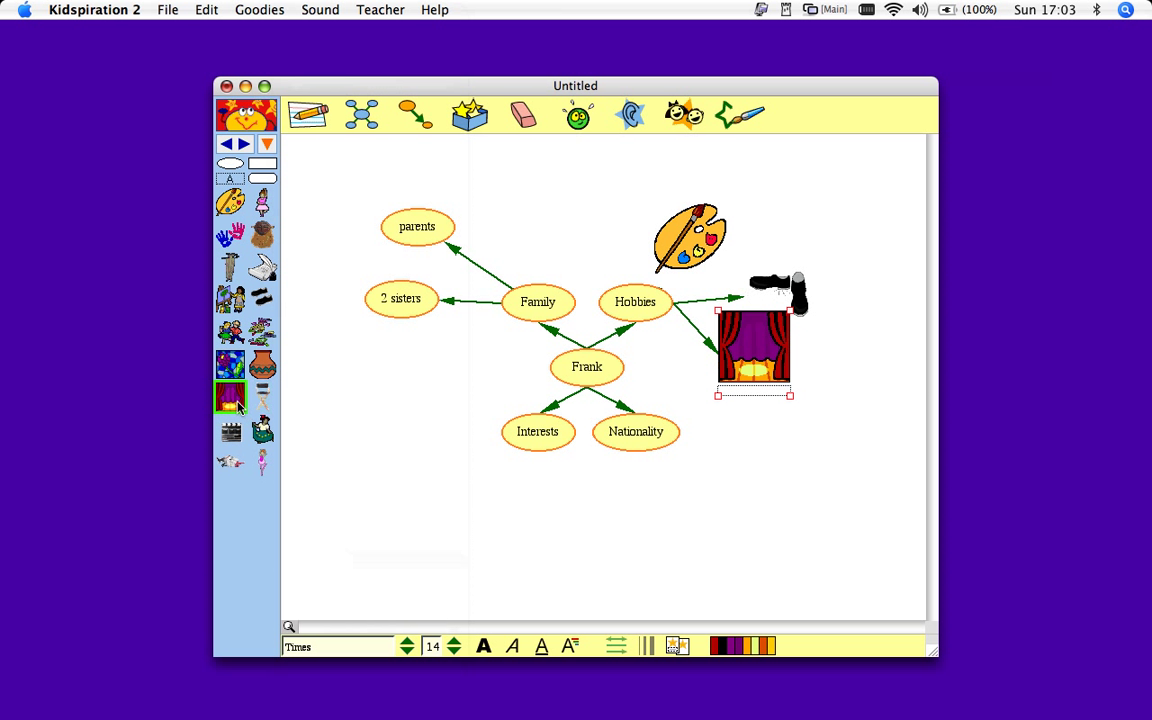
Spread the palette, shoes and stage curtain farther from Hobbies, shrinking the curtain and placing the palette above the shoes
{"action": "left_click", "coordinate": [813, 378]}
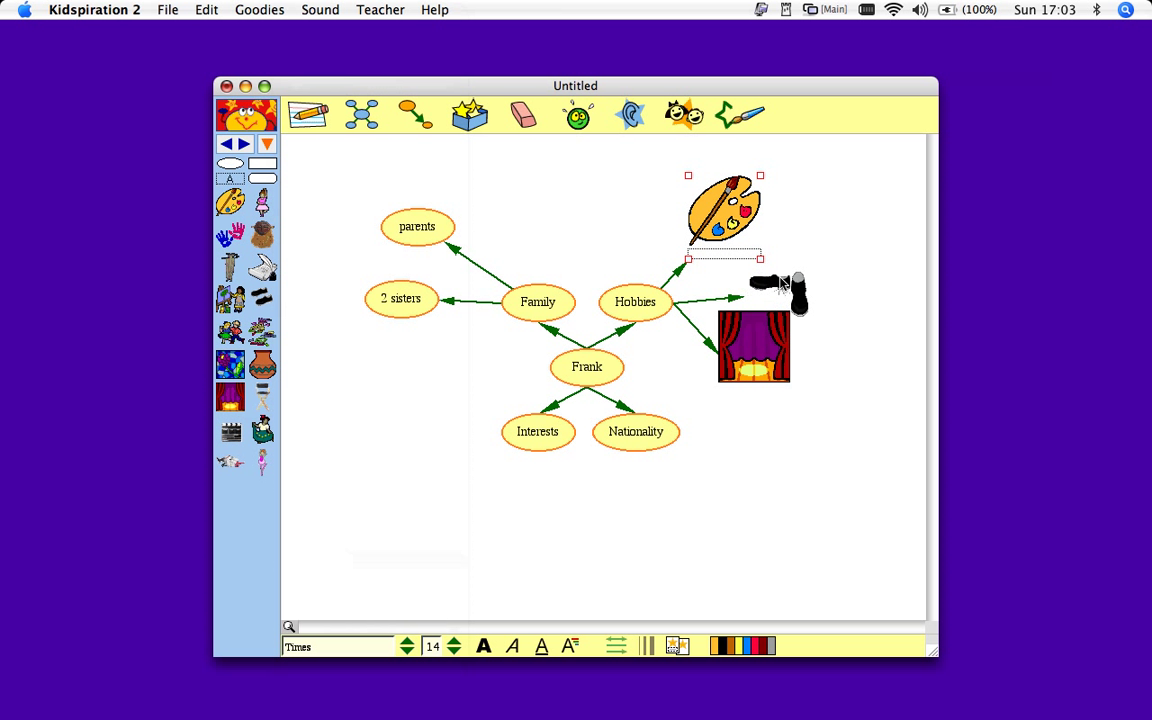
{"action": "left_click_drag", "start_coordinate": [778, 292], "coordinate": [827, 228]}
{"action": "left_click_drag", "start_coordinate": [756, 348], "coordinate": [837, 362]}
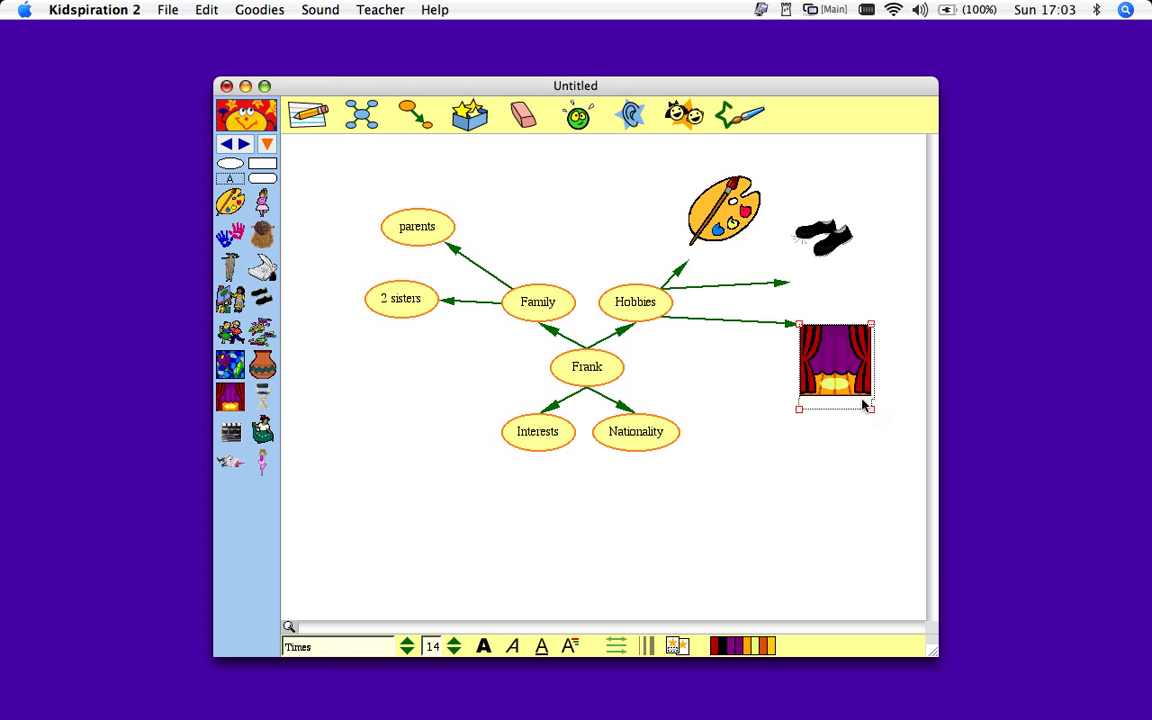
{"action": "left_click_drag", "start_coordinate": [871, 409], "coordinate": [841, 379]}
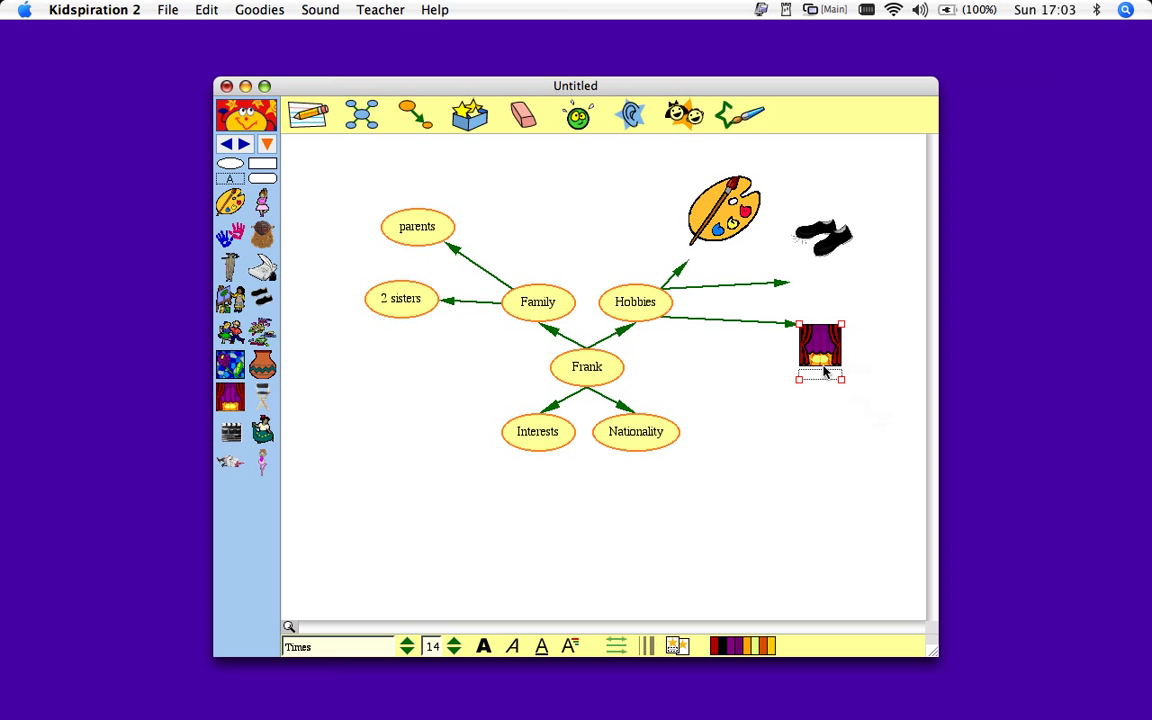
{"action": "left_click_drag", "start_coordinate": [730, 215], "coordinate": [830, 140]}
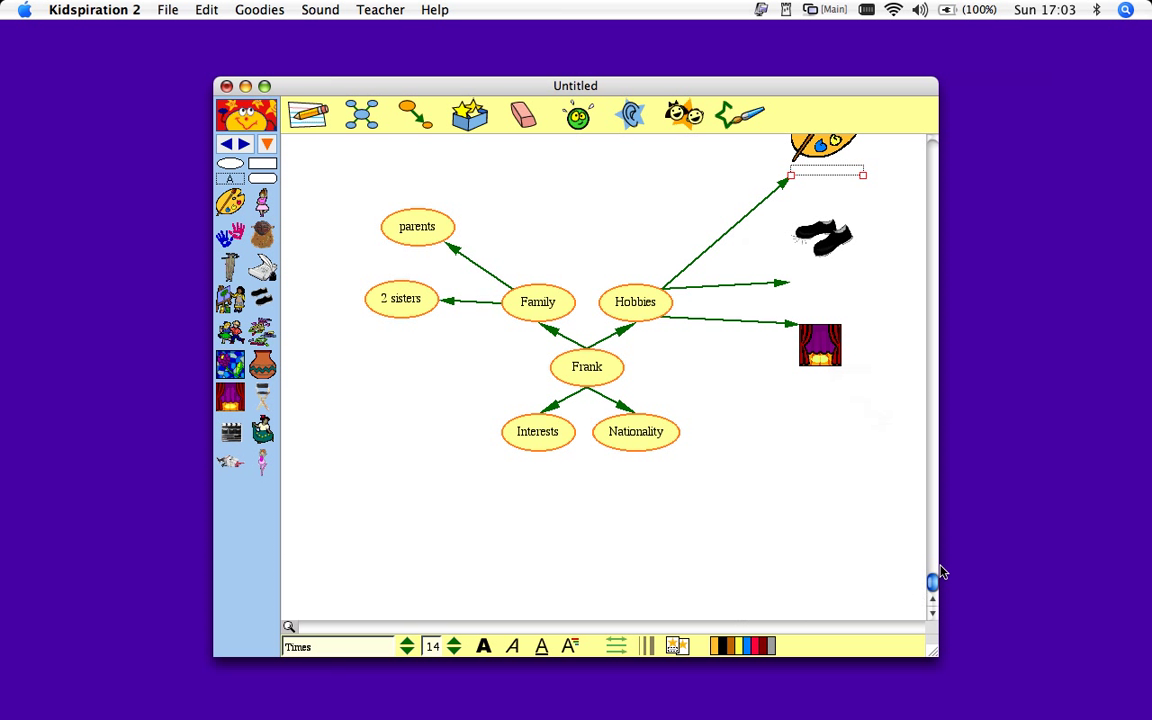
{"action": "left_click", "coordinate": [932, 600]}
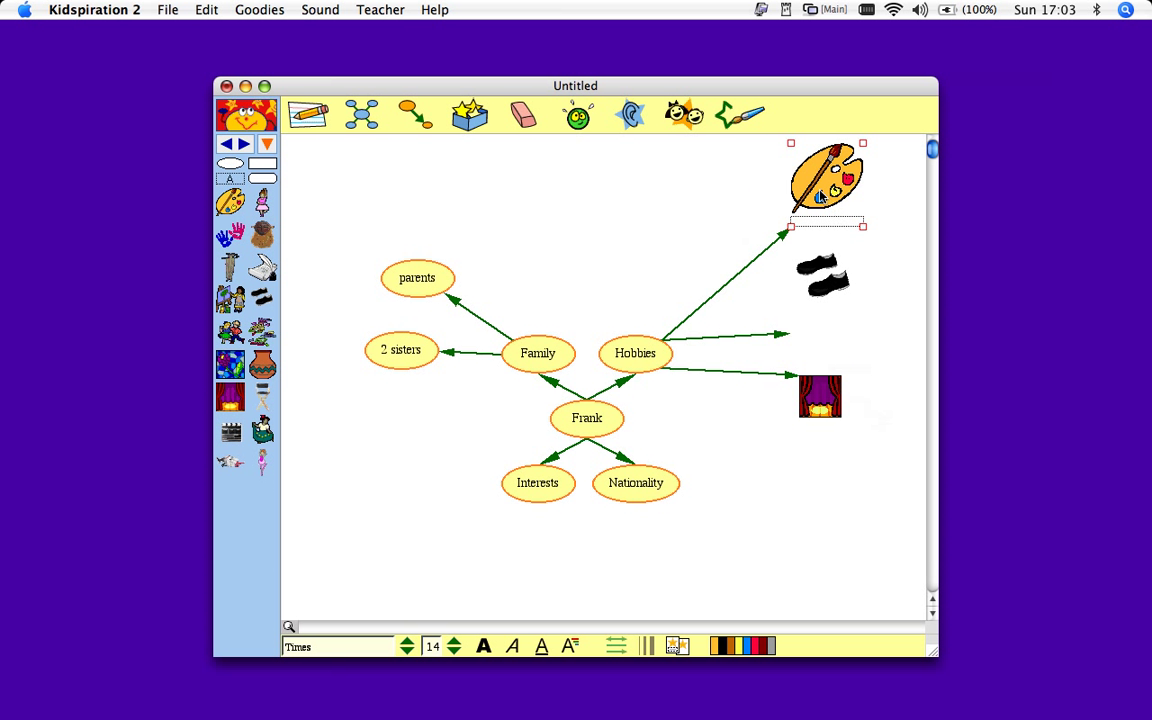
Move the paint palette past the right-hand side of the map and back to a spot above and right of Hobbies
{"action": "left_click_drag", "start_coordinate": [824, 200], "coordinate": [956, 319]}
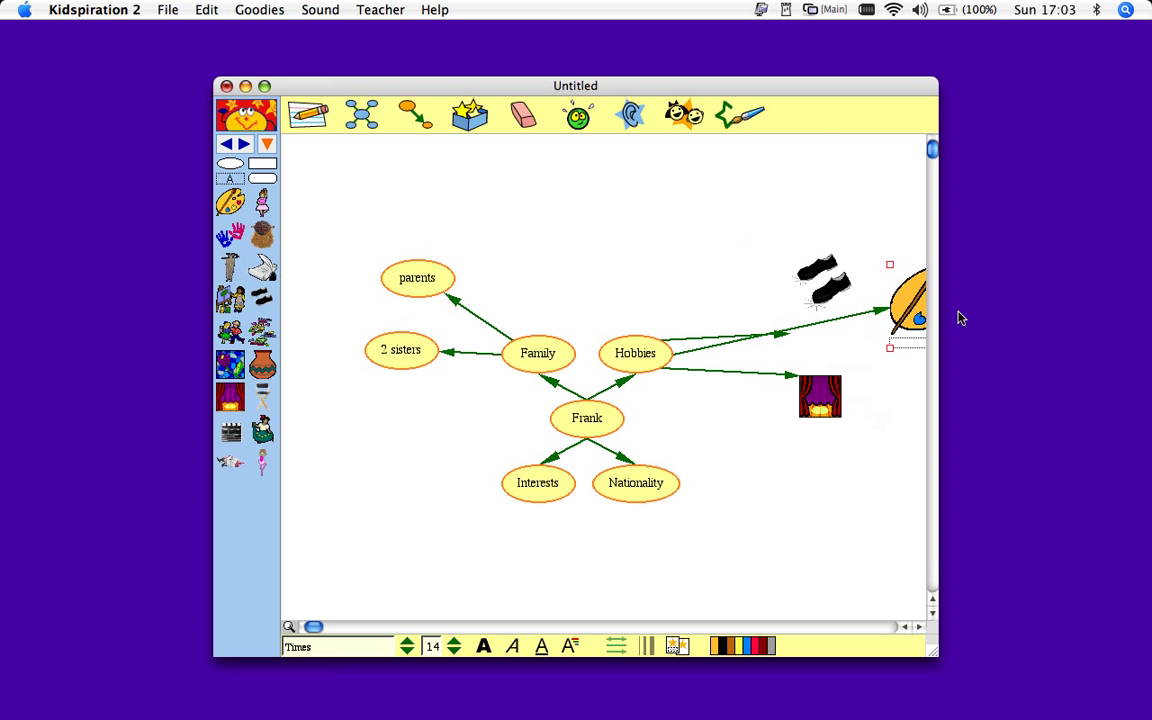
{"action": "left_click", "coordinate": [918, 627]}
{"action": "left_click", "coordinate": [903, 627]}
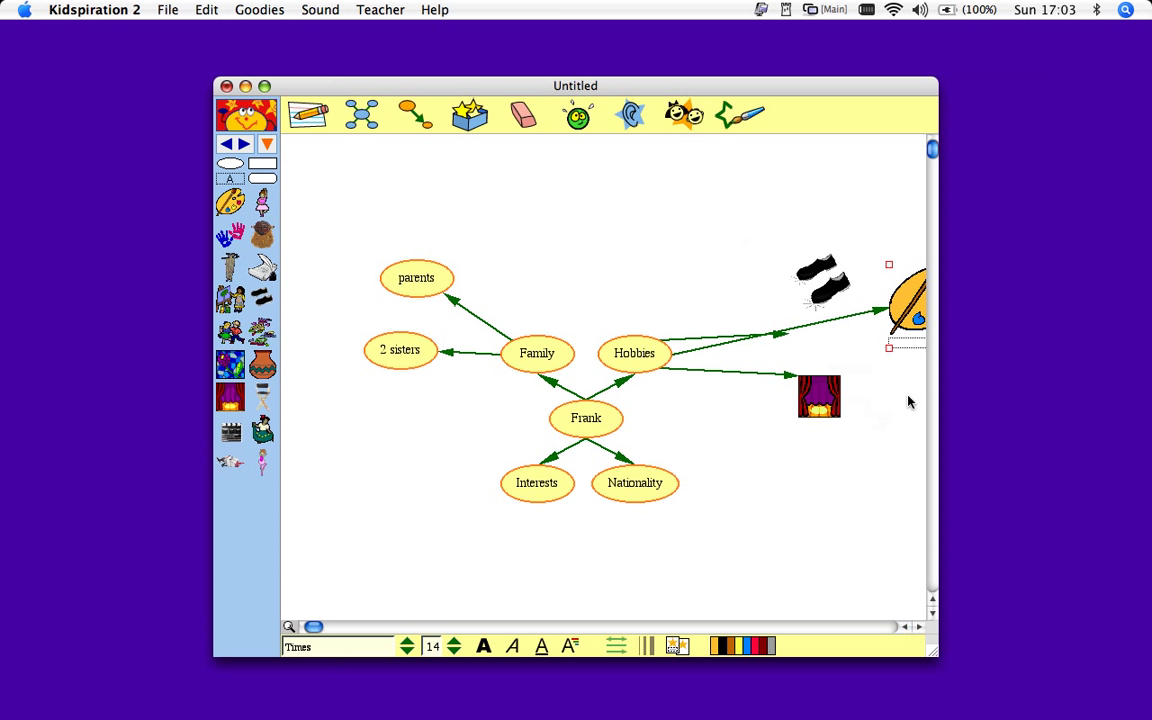
{"action": "left_click_drag", "start_coordinate": [908, 311], "coordinate": [689, 252]}
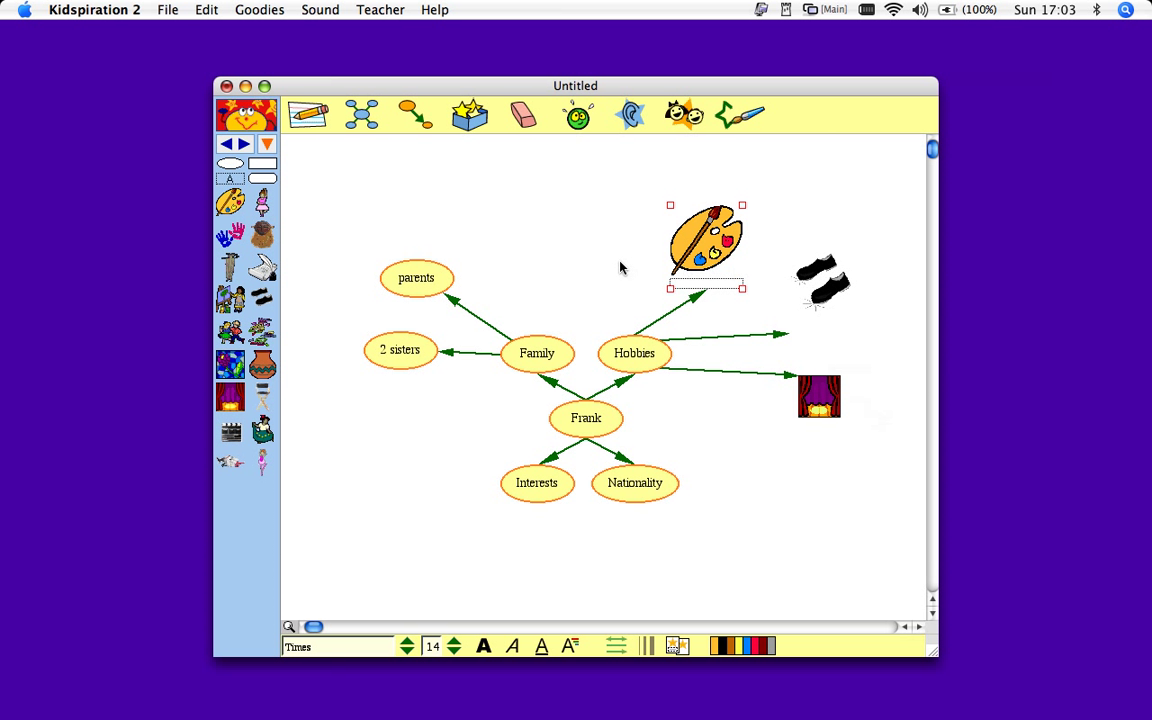
Try placing the ballerina symbol over the parents bubble and delete it again
{"action": "left_click_drag", "start_coordinate": [264, 205], "coordinate": [413, 287]}
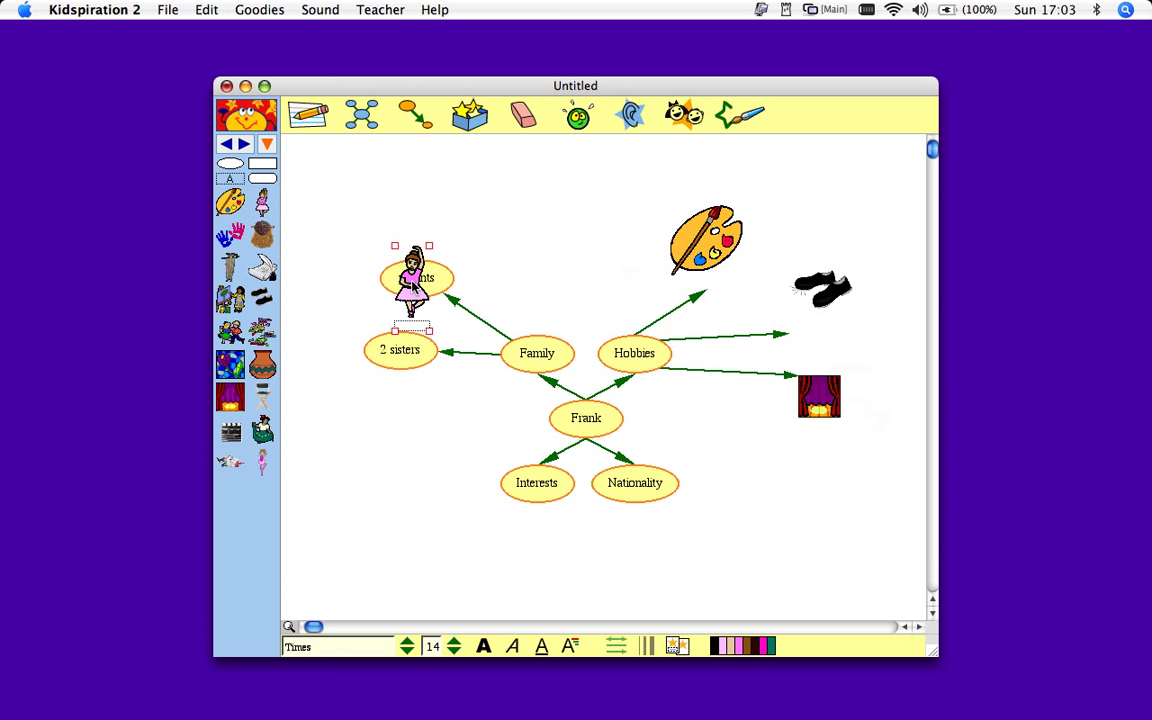
{"action": "key", "text": "BackSpace"}
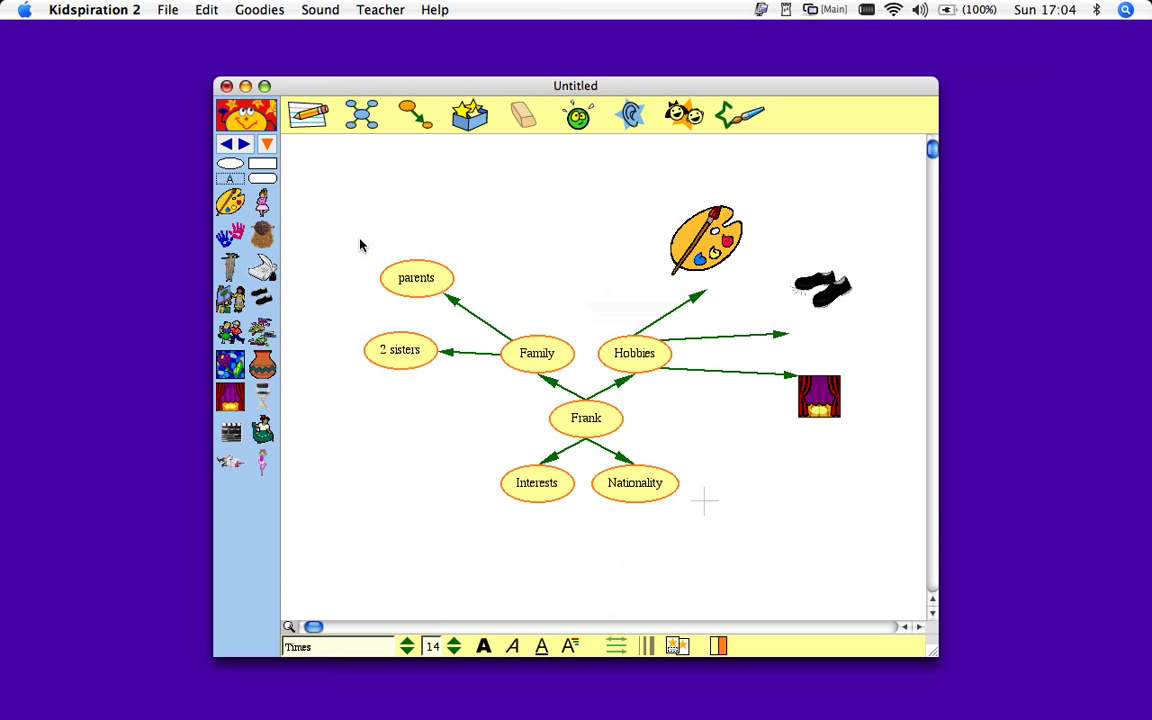
Recolour the Family, parents and 2 sisters bubbles with magenta fill, and make their outlines and connecting arrows magenta
{"action": "left_click_drag", "start_coordinate": [360, 244], "coordinate": [578, 376]}
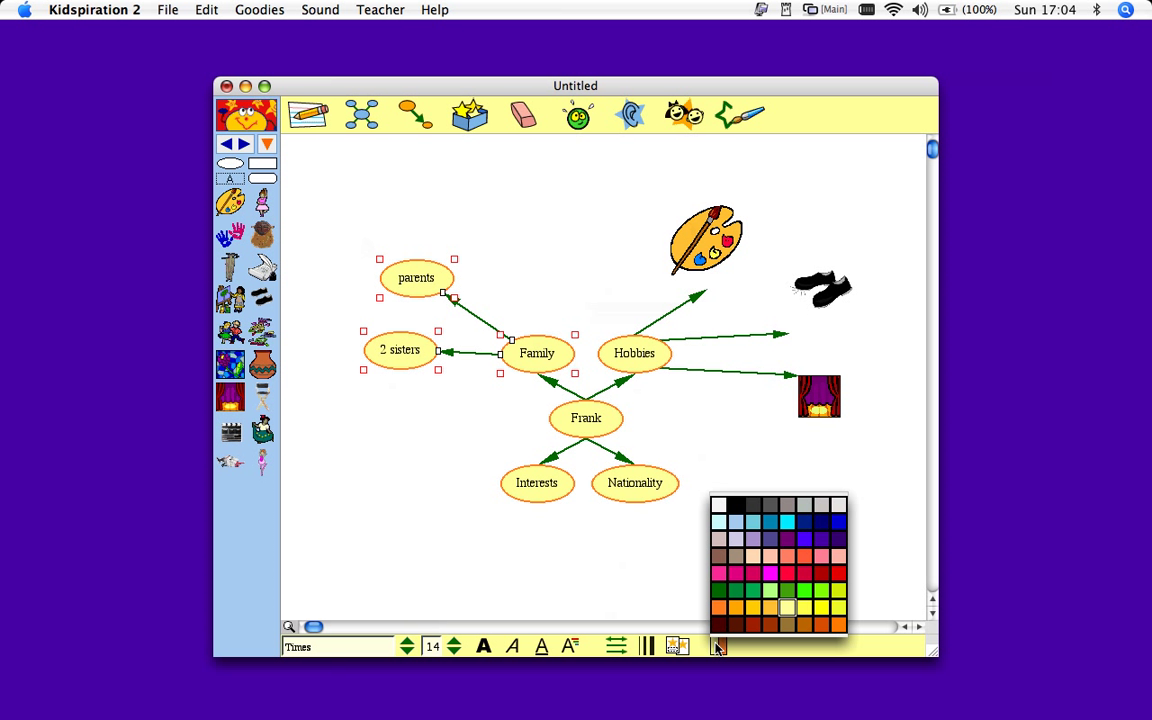
{"action": "left_click", "coordinate": [735, 572]}
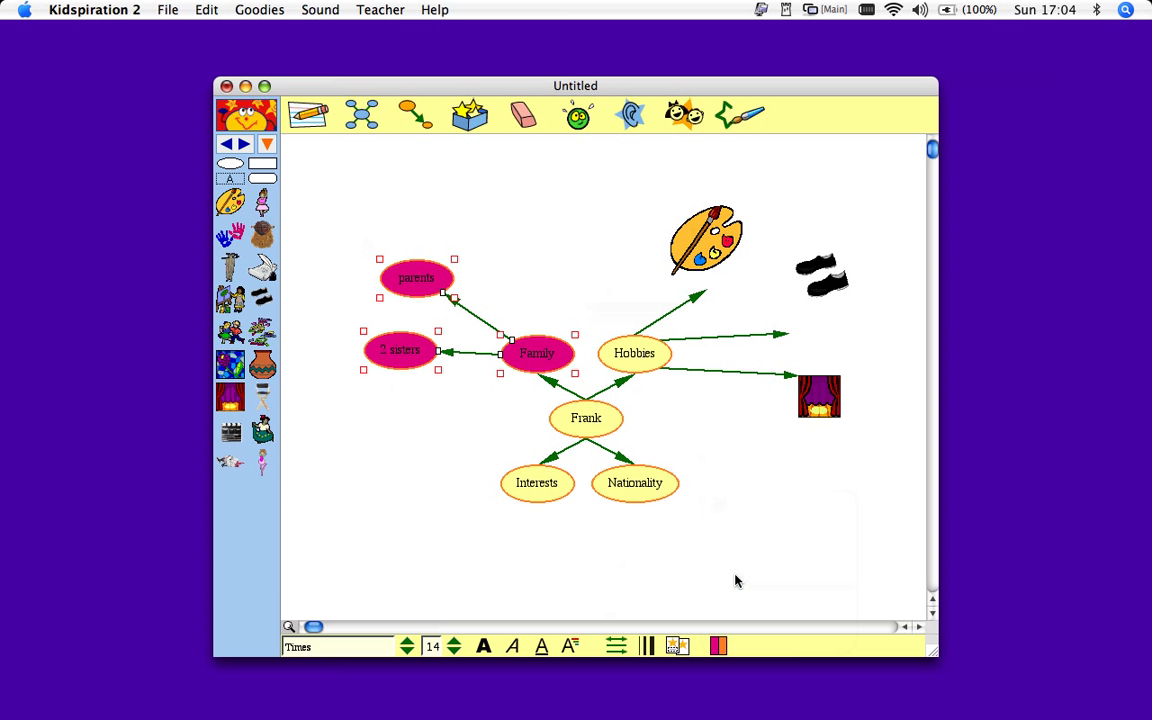
{"action": "left_click", "coordinate": [723, 647]}
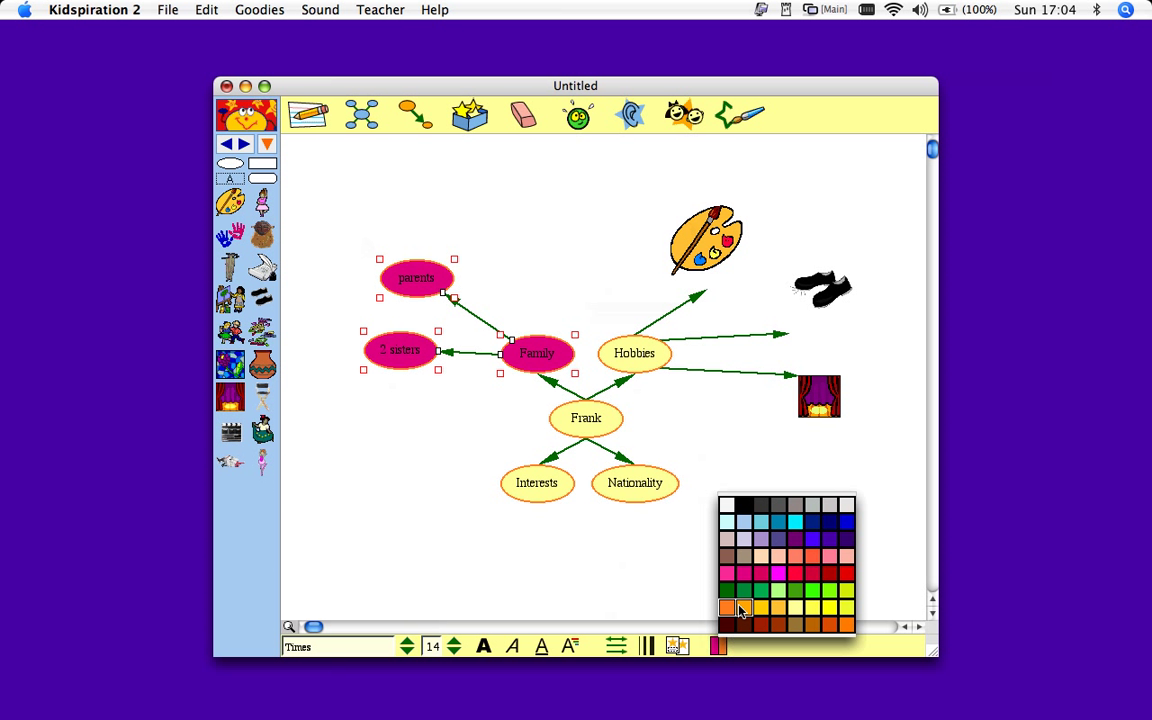
{"action": "left_click", "coordinate": [740, 606]}
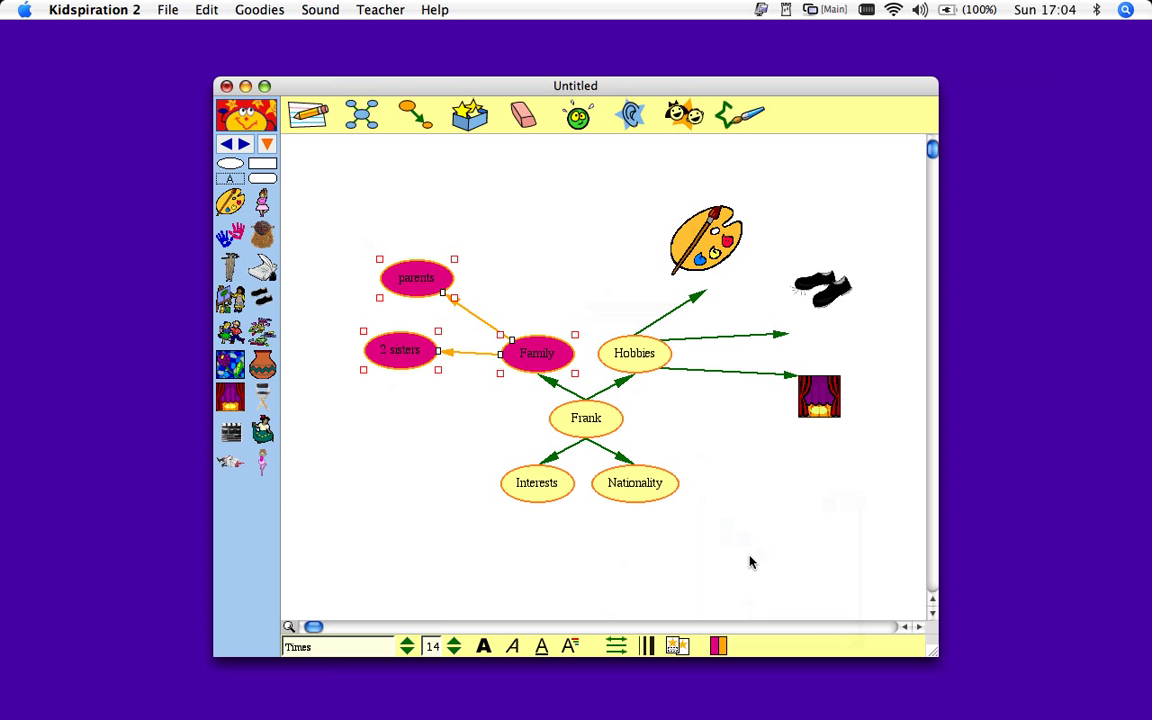
{"action": "left_click", "coordinate": [724, 646]}
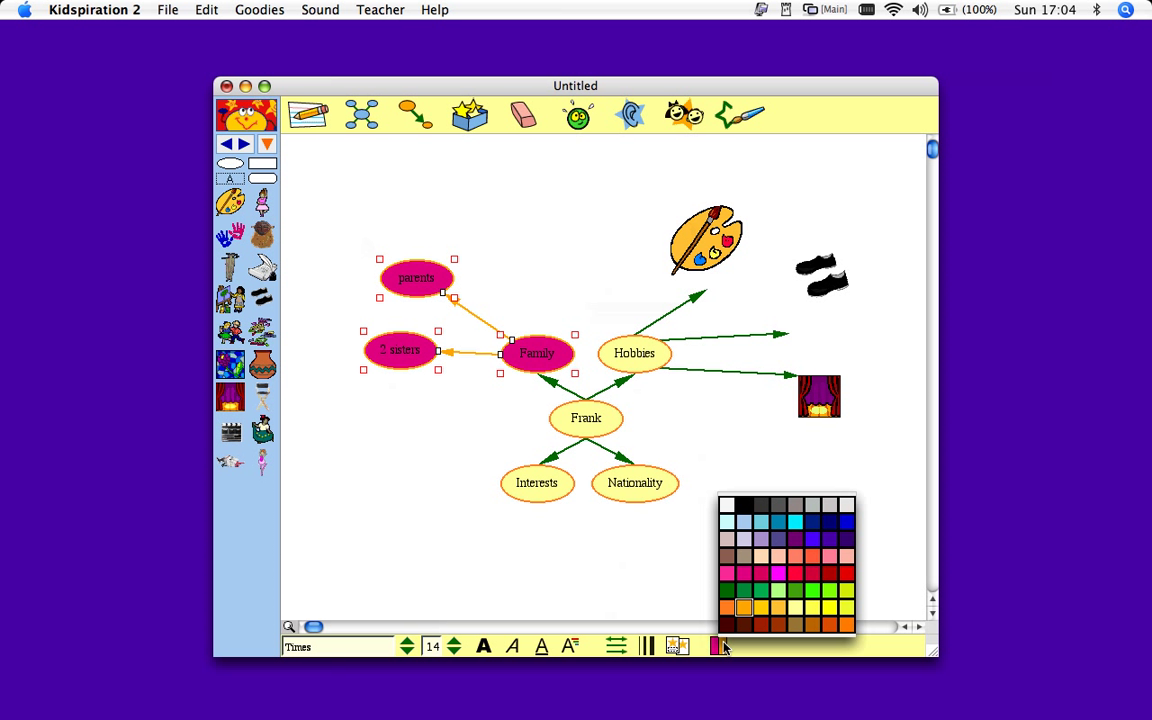
{"action": "left_click", "coordinate": [742, 578]}
{"action": "left_click", "coordinate": [742, 545]}
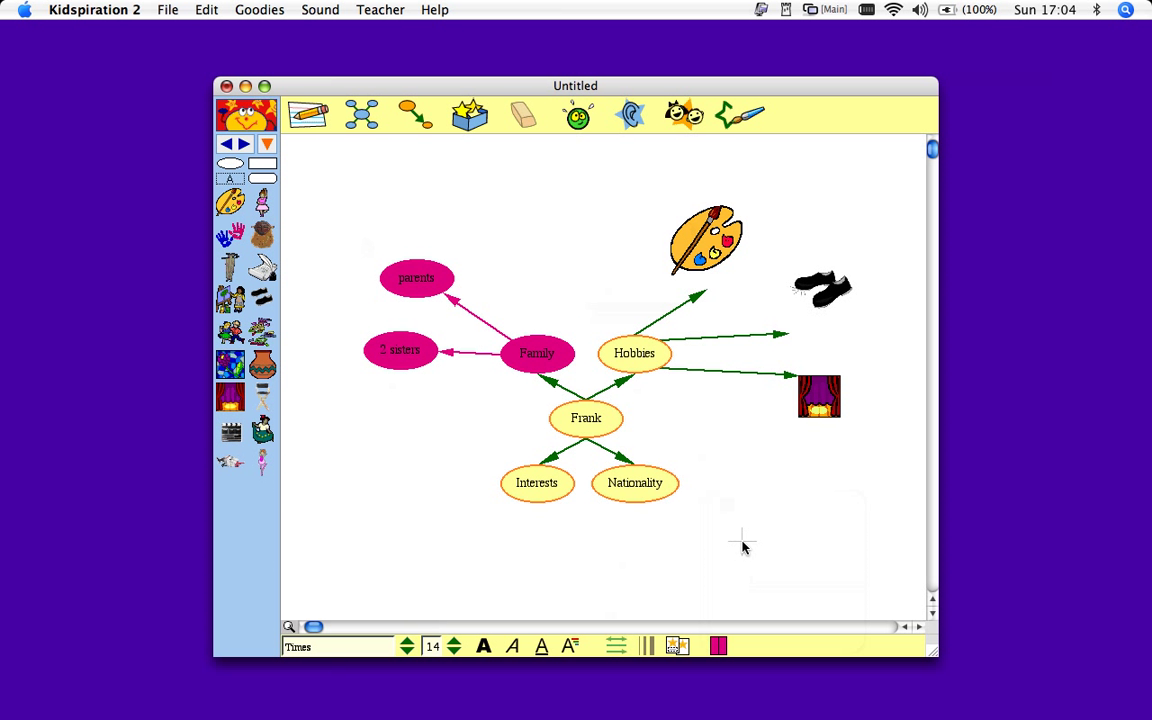
Move the Interests bubble farther left and format the name in the central bubble as bold, 18-point red text
{"action": "left_click_drag", "start_coordinate": [534, 488], "coordinate": [482, 488]}
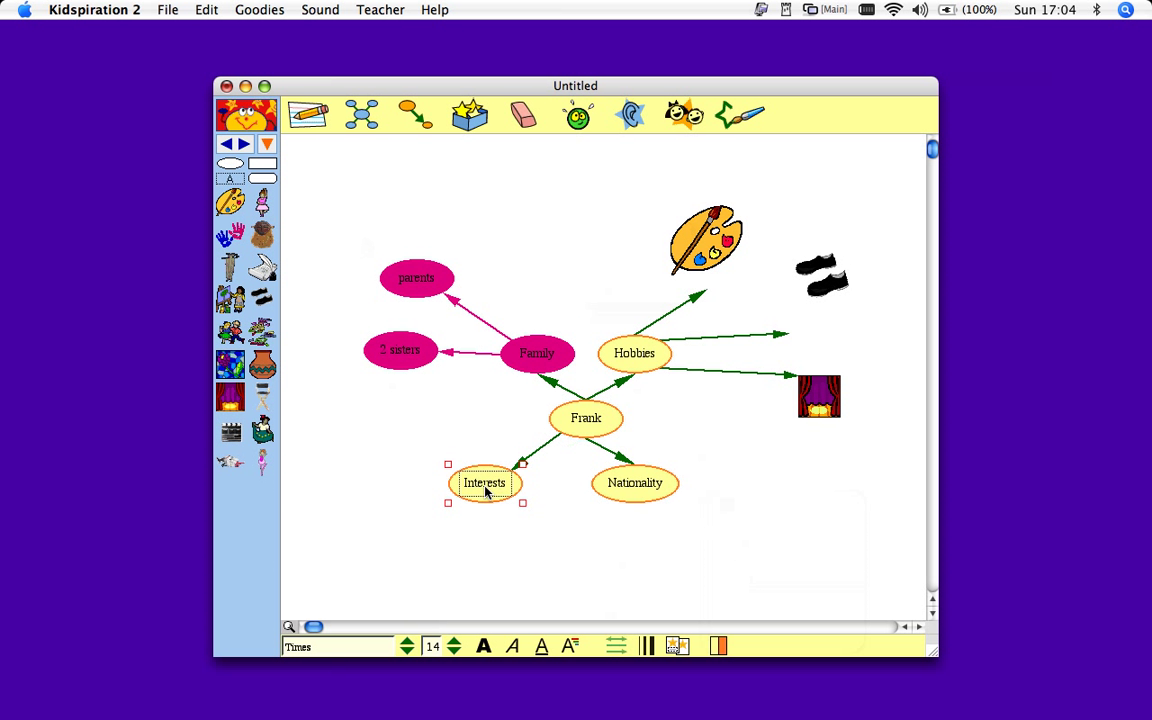
{"action": "left_click", "coordinate": [587, 419]}
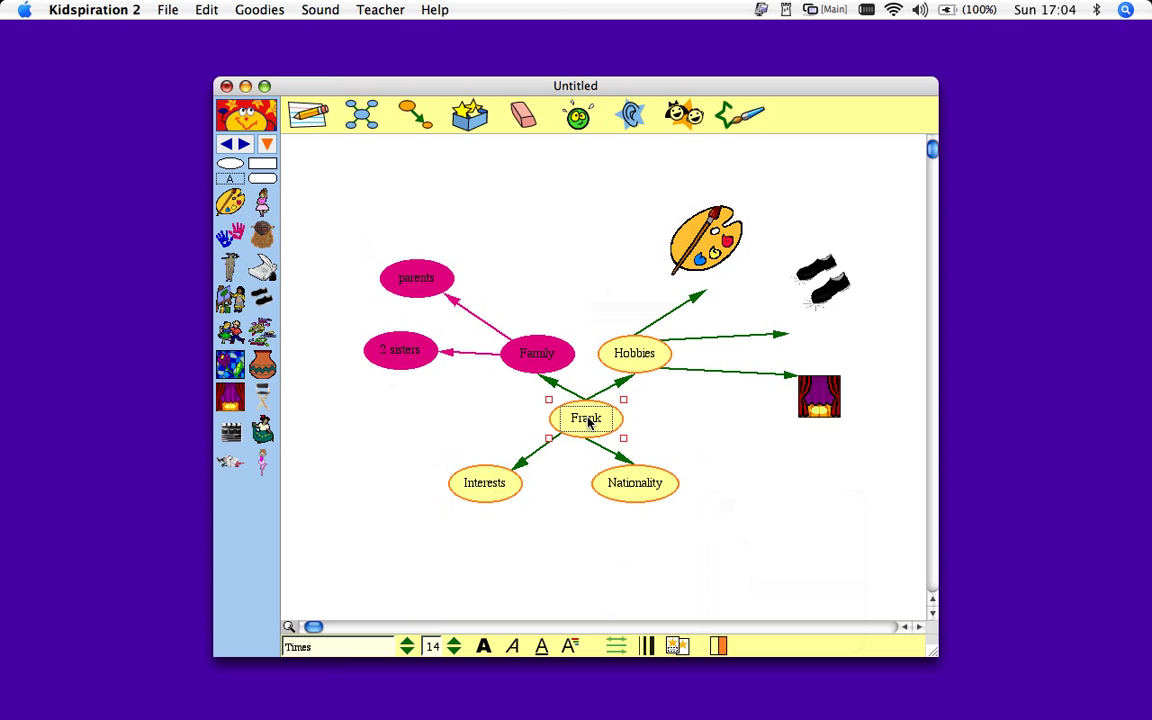
{"action": "left_click", "coordinate": [587, 419]}
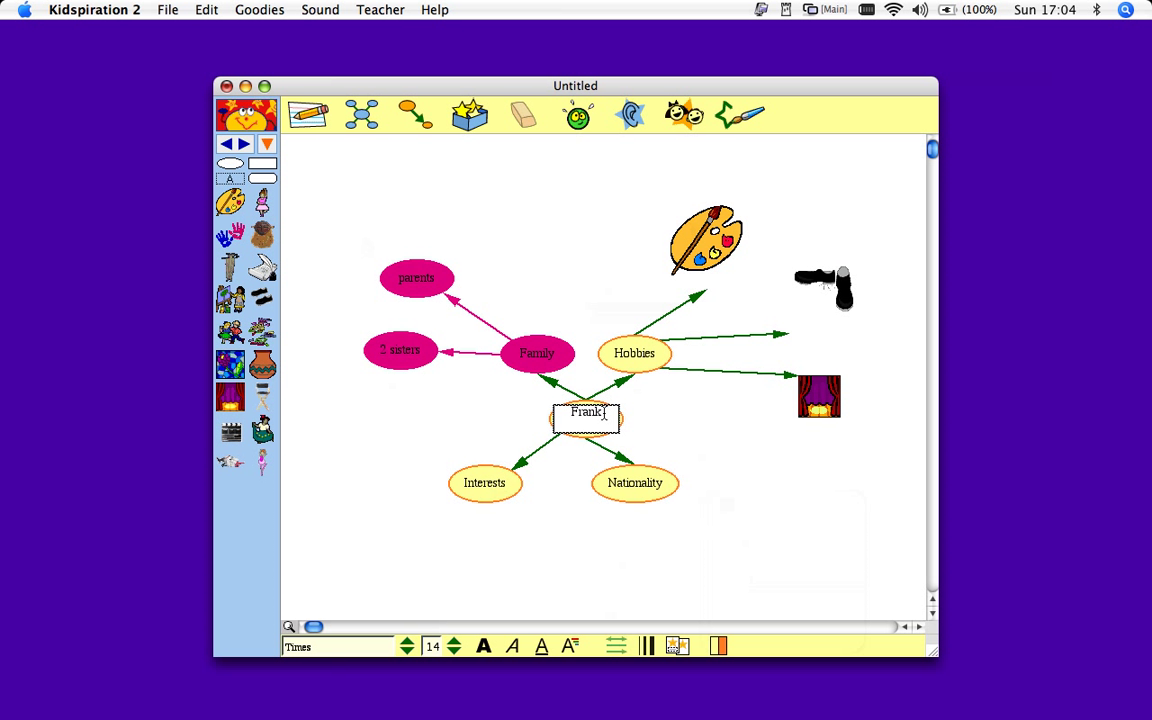
{"action": "left_click_drag", "start_coordinate": [607, 414], "coordinate": [562, 414]}
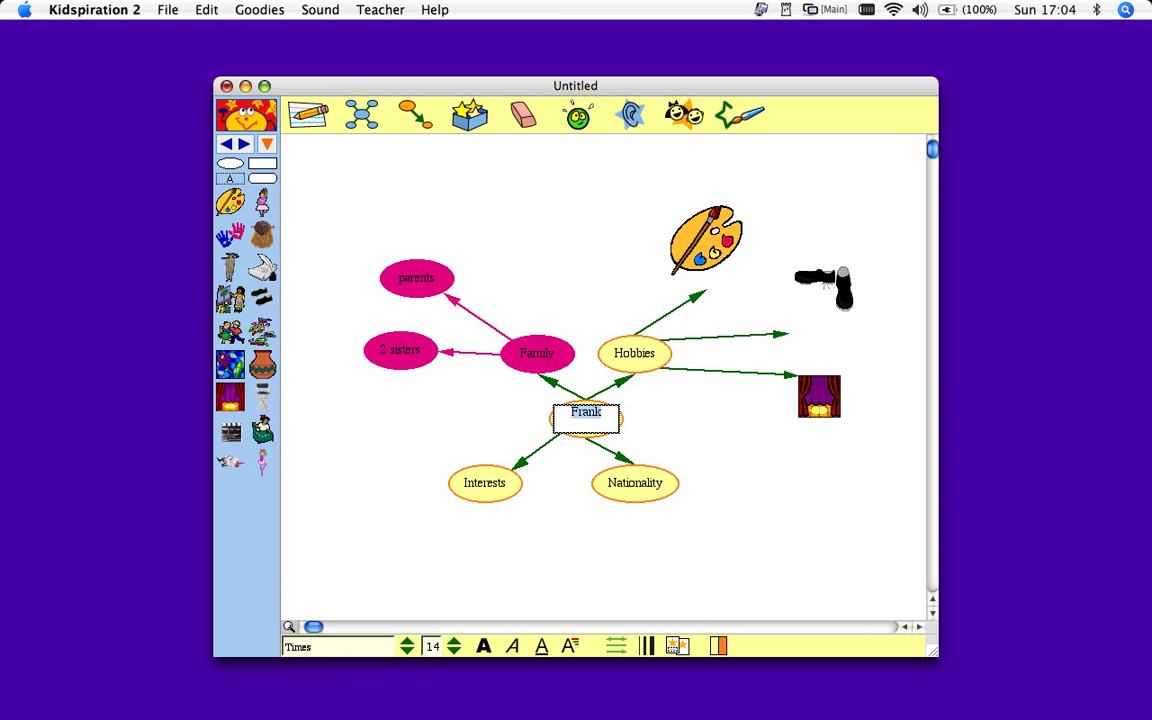
{"action": "left_click", "coordinate": [482, 647]}
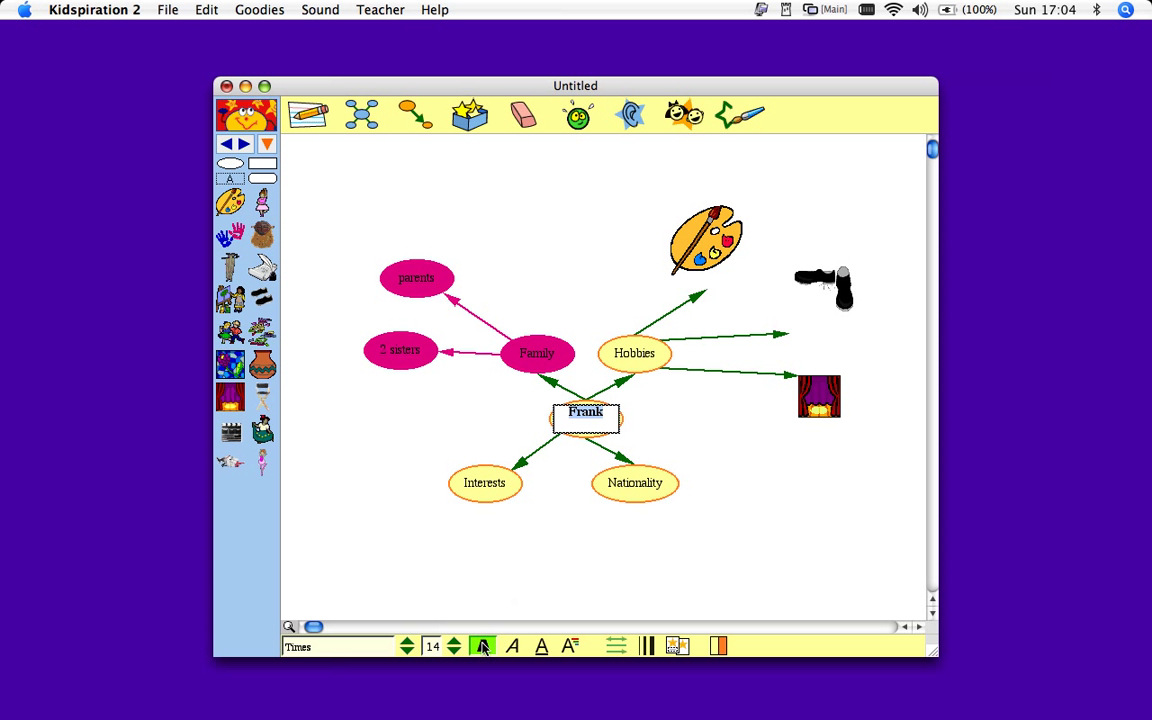
{"action": "left_click", "coordinate": [454, 642]}
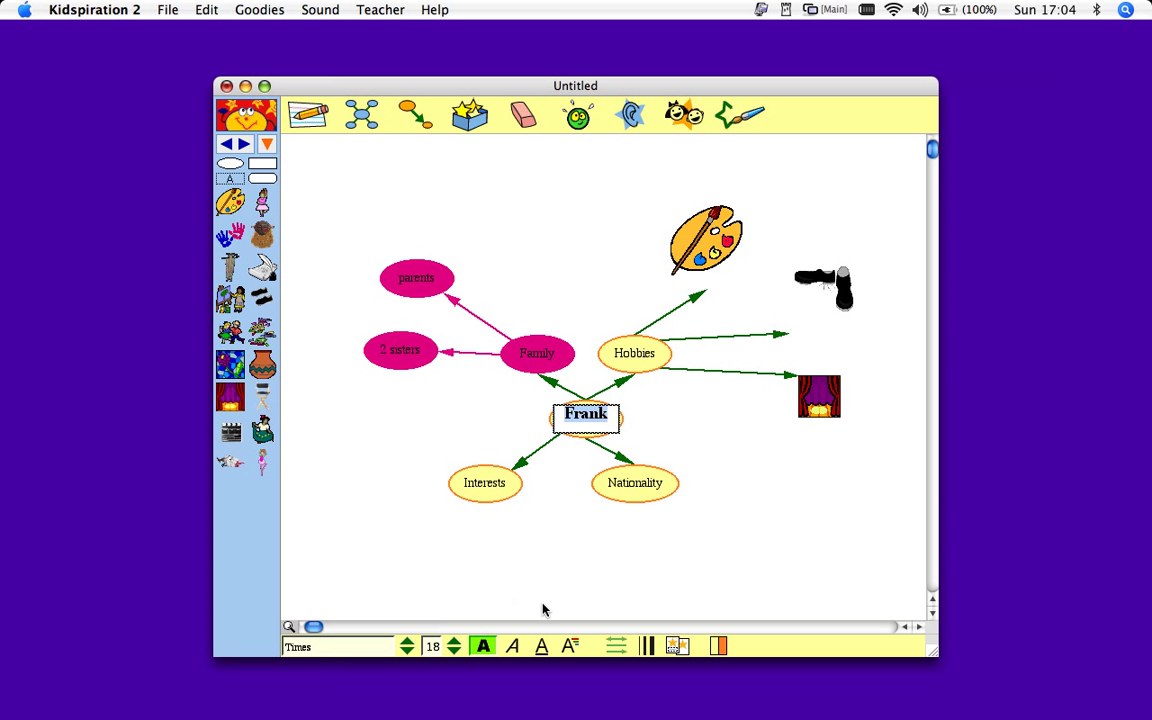
{"action": "left_click", "coordinate": [570, 646]}
{"action": "left_click", "coordinate": [570, 646]}
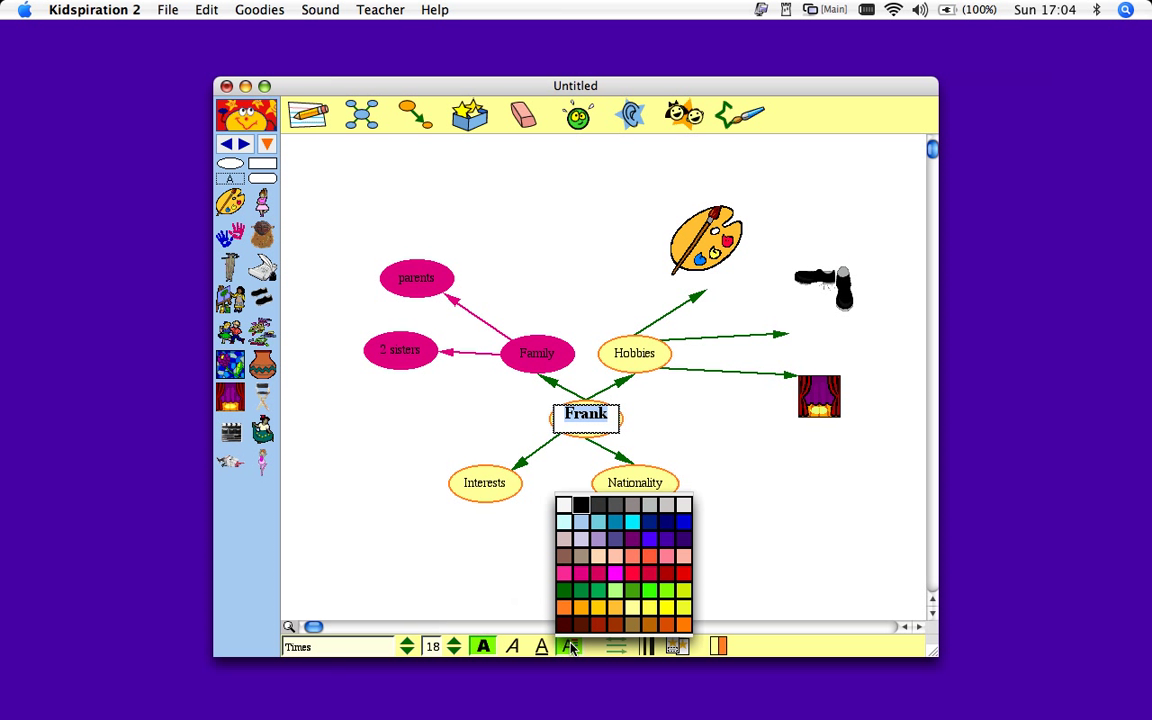
{"action": "left_click", "coordinate": [684, 573]}
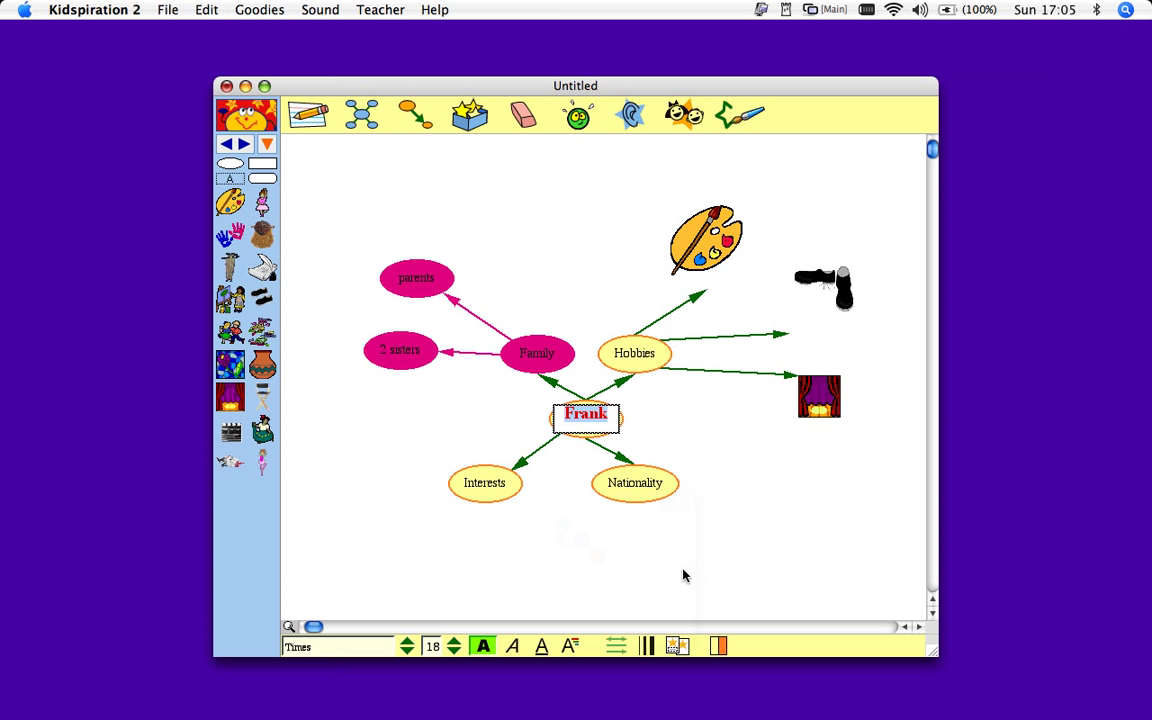
Try the Tekton Pro fonts on the central bubble's name and set its font to Arial
{"action": "left_click", "coordinate": [406, 645]}
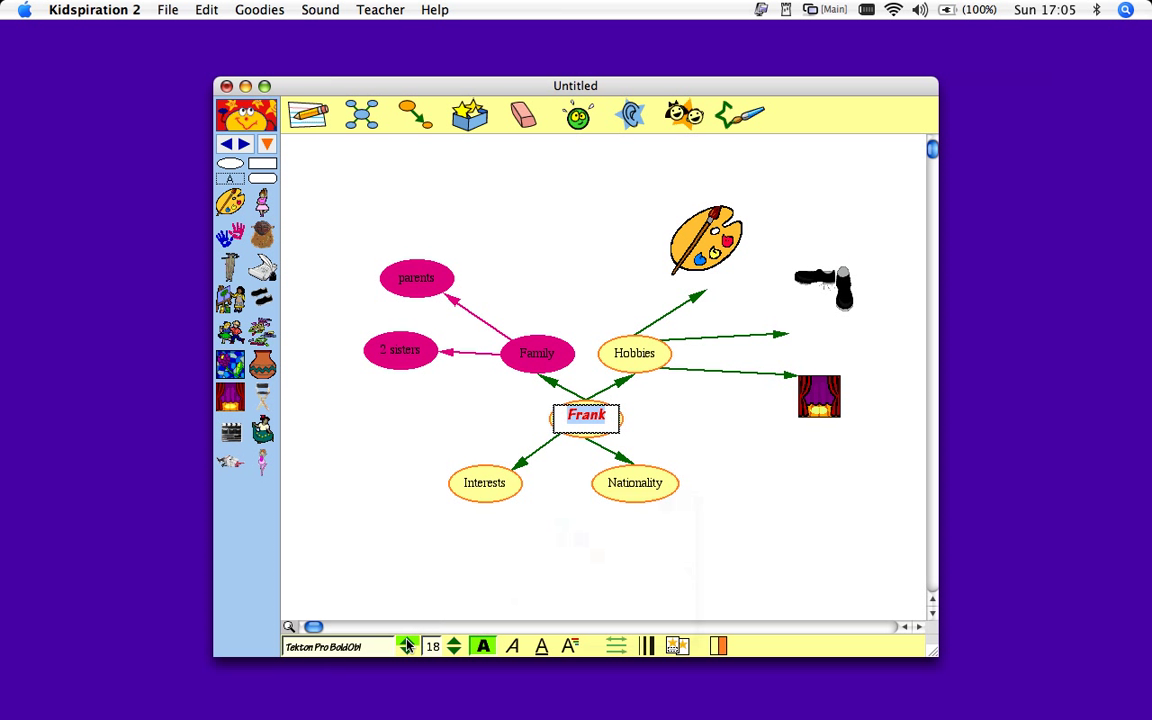
{"action": "left_click", "coordinate": [406, 645]}
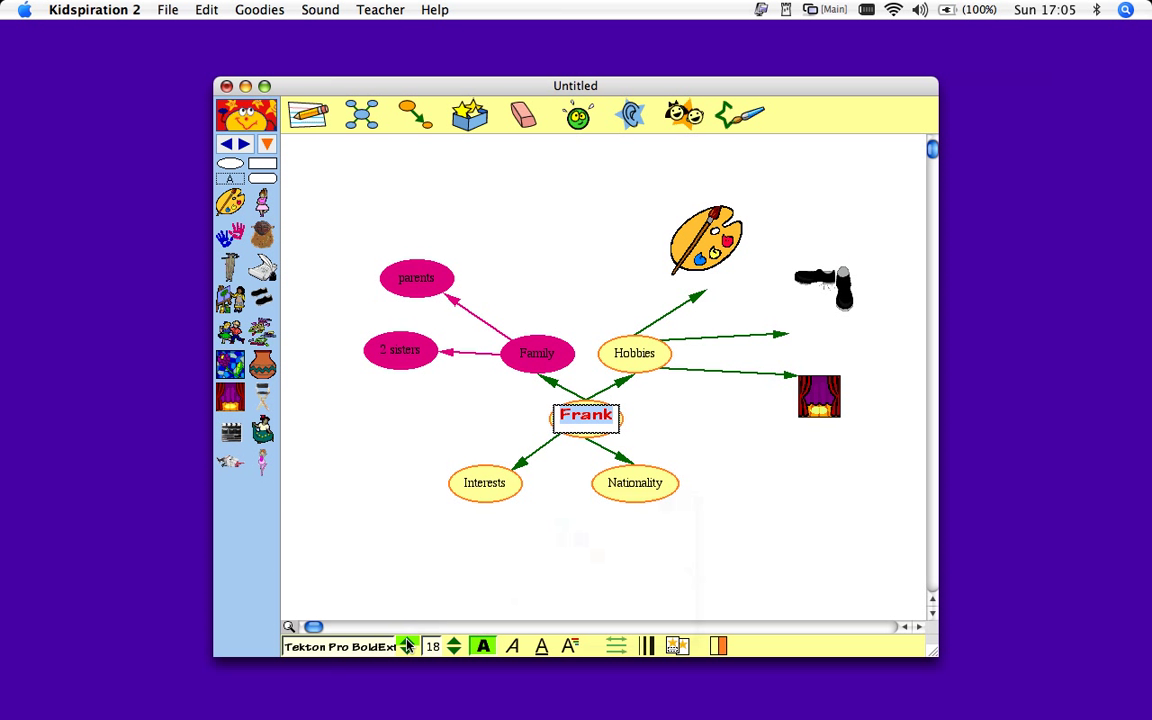
{"action": "left_click", "coordinate": [351, 648]}
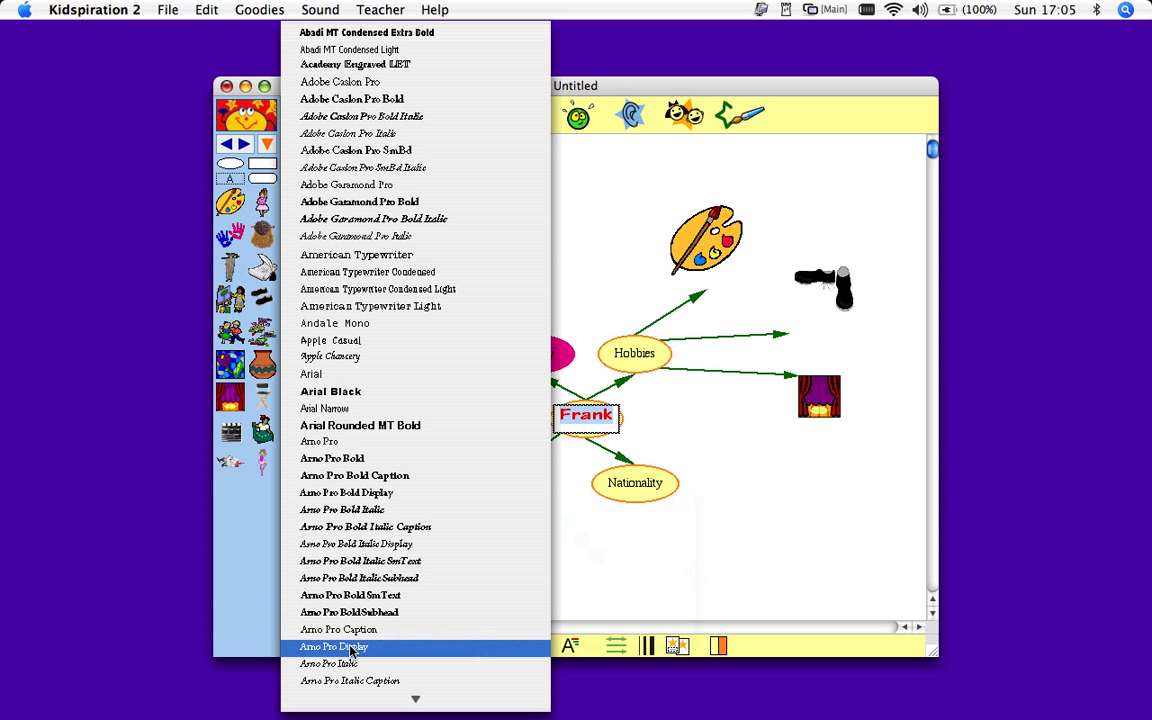
{"action": "left_click", "coordinate": [327, 381]}
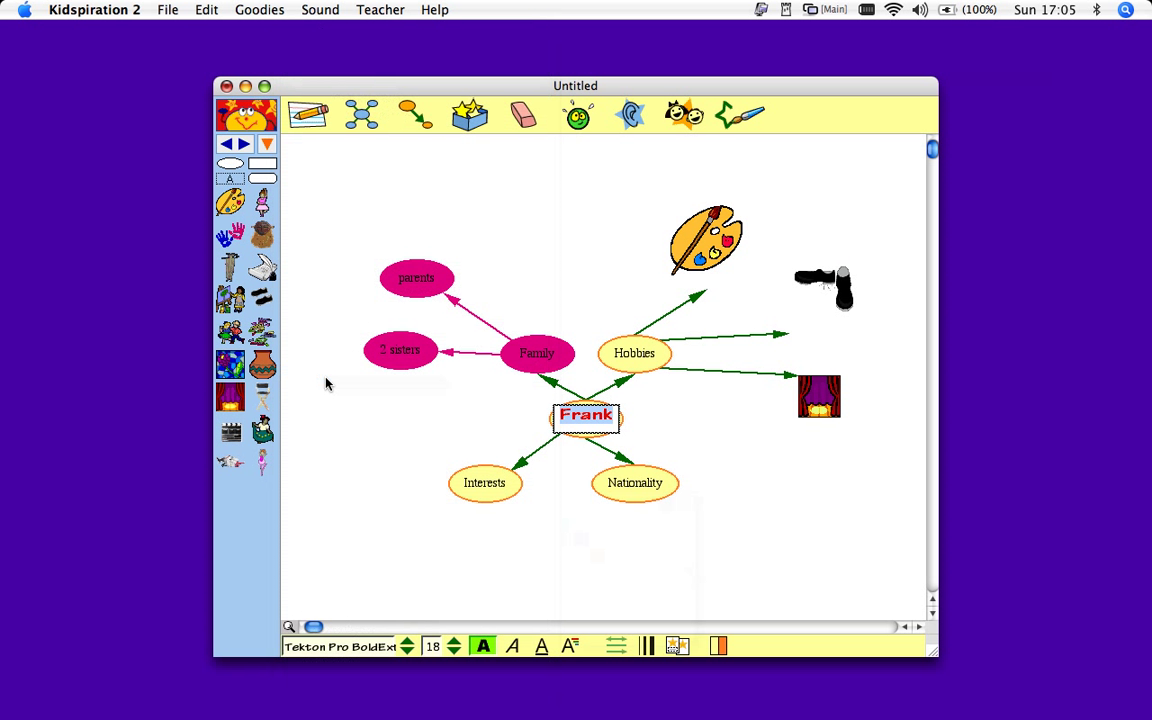
{"action": "left_click", "coordinate": [373, 419]}
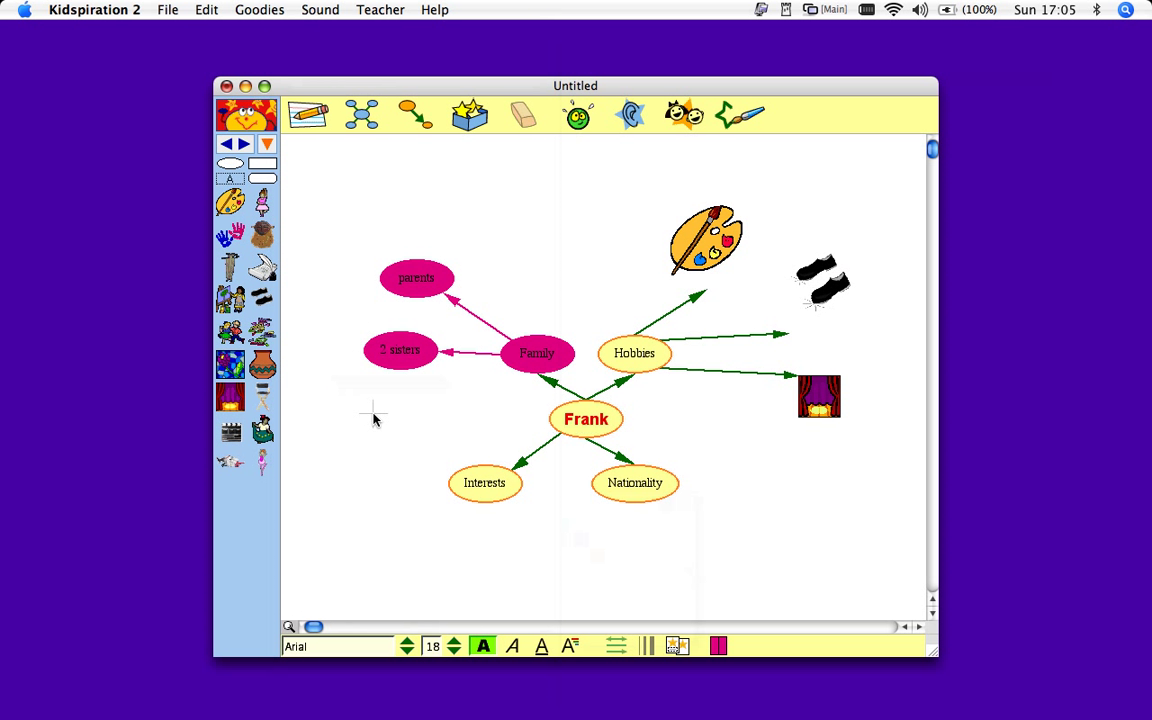
Move the paint palette directly above Hobbies and replace it with the bearded mask and finally the handprints symbol
{"action": "left_click_drag", "start_coordinate": [720, 237], "coordinate": [659, 234]}
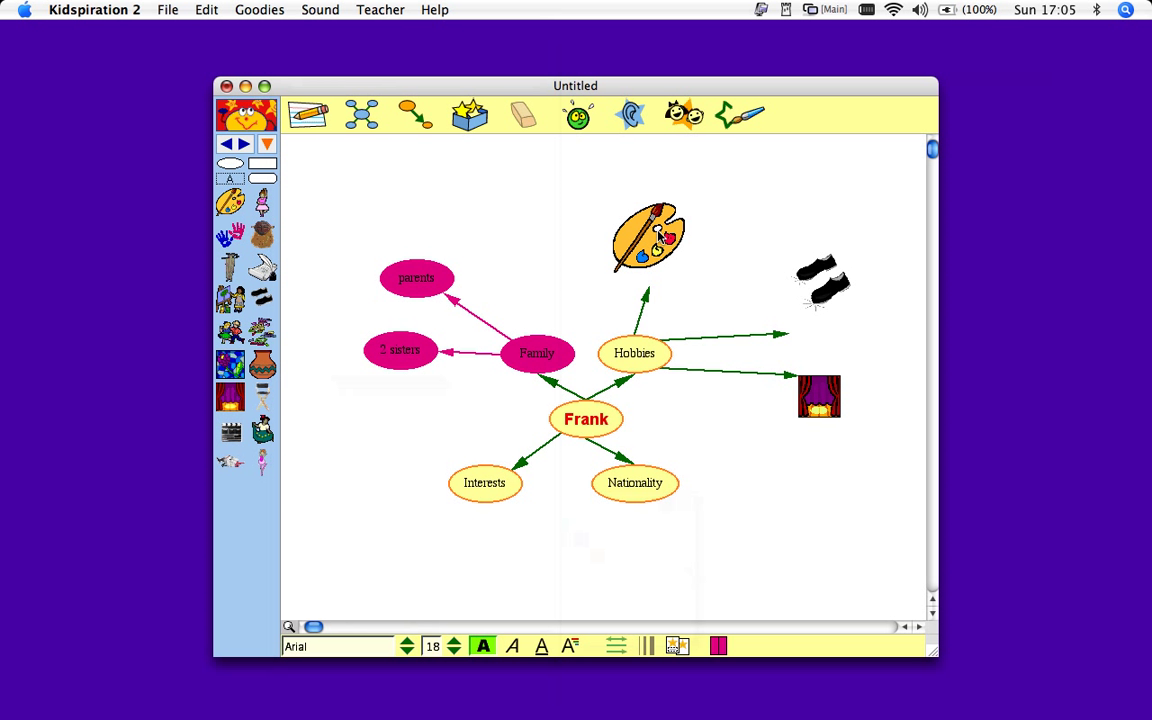
{"action": "left_click", "coordinate": [262, 234]}
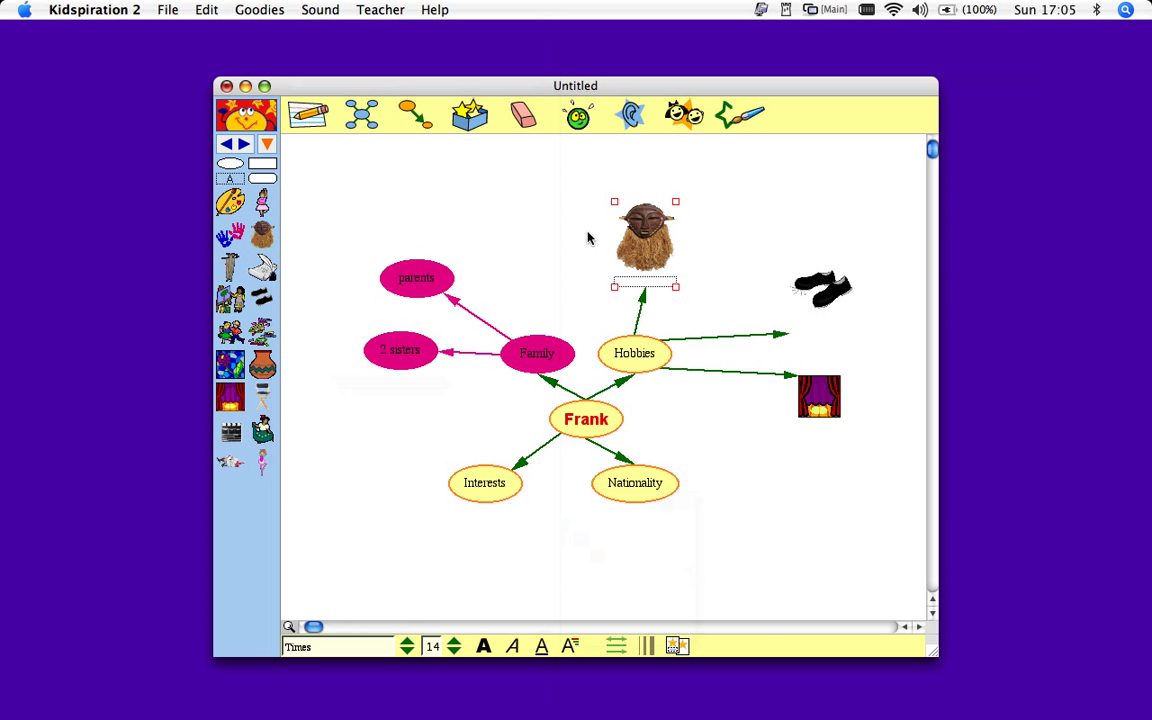
{"action": "left_click", "coordinate": [228, 235]}
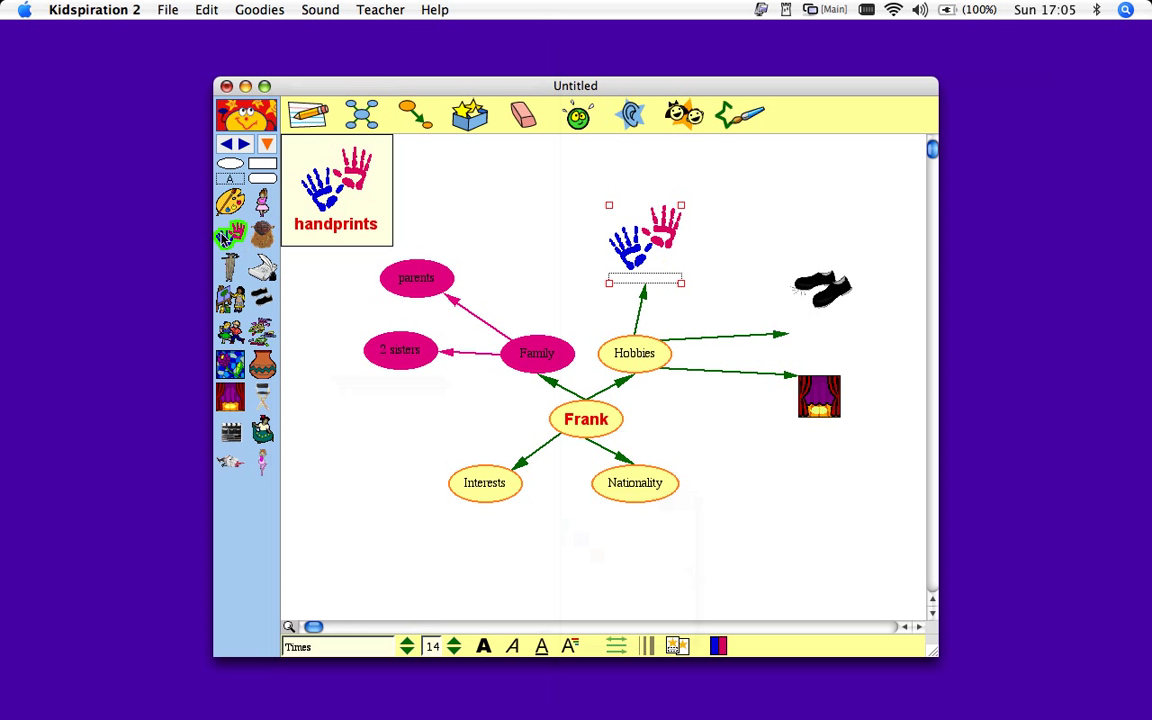
{"action": "left_click", "coordinate": [437, 207]}
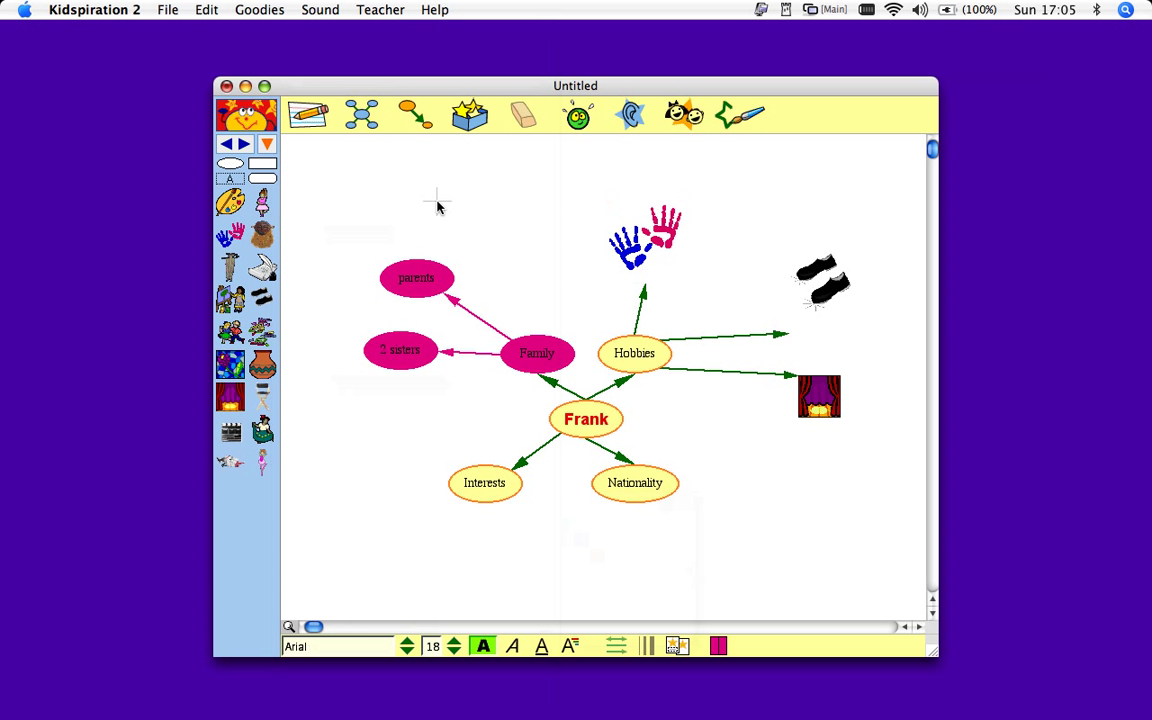
Change the handprints symbol above Hobbies into a plain oval bubble
{"action": "left_click", "coordinate": [665, 243]}
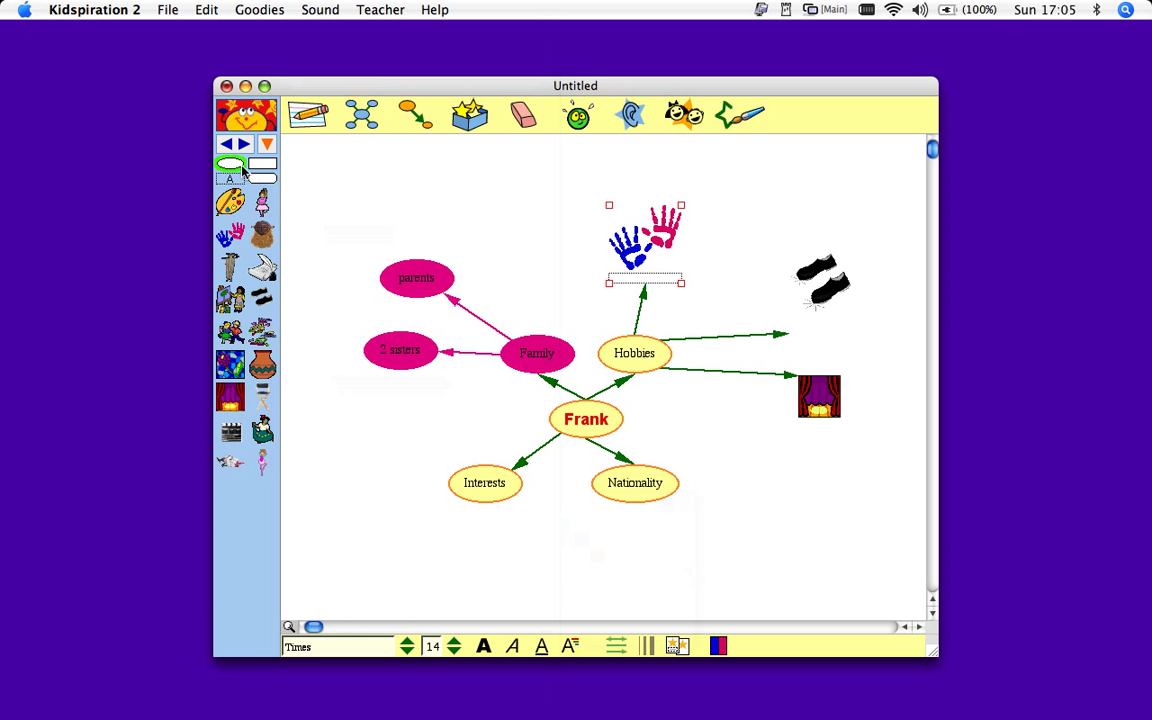
{"action": "mouse_move", "coordinate": [236, 167]}
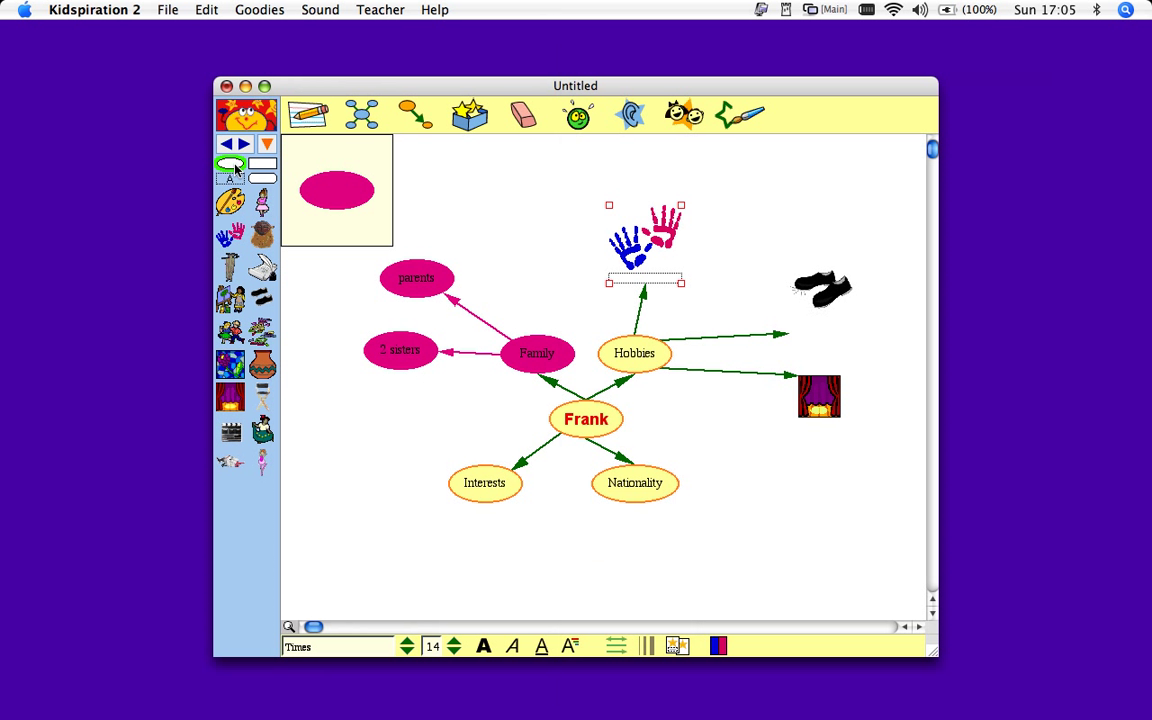
{"action": "left_click", "coordinate": [236, 167]}
{"action": "left_click", "coordinate": [495, 217]}
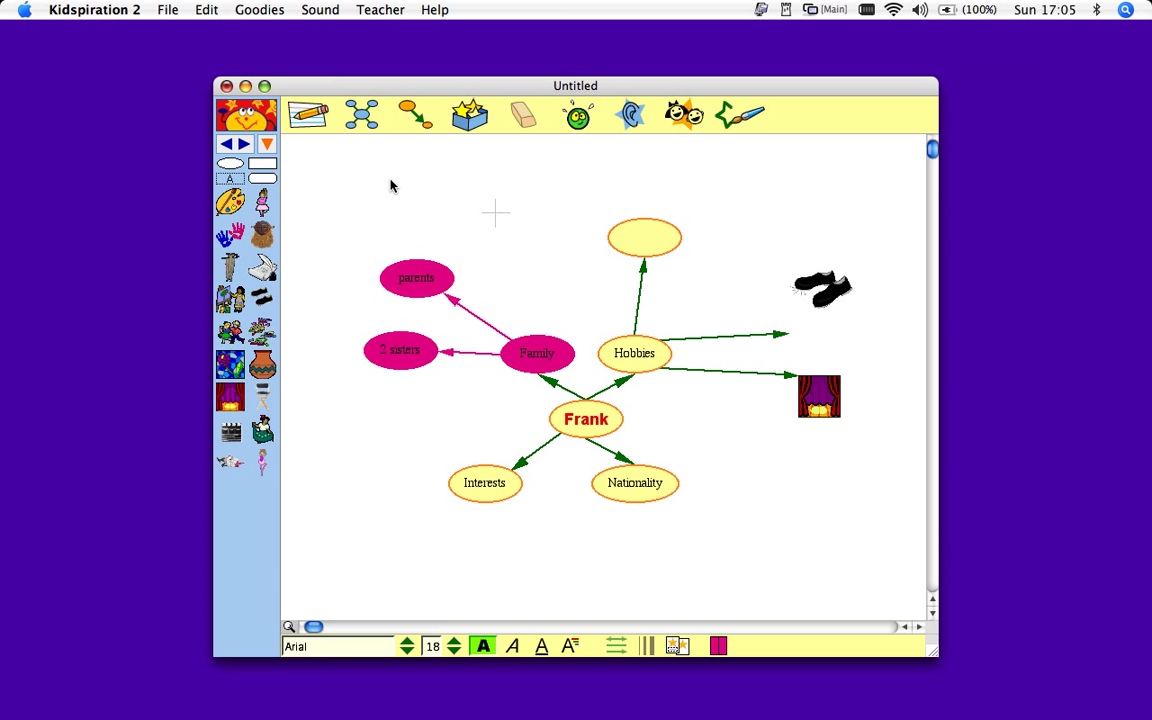
View the map's topics as an indented outline in the writing view and return to the diagram
{"action": "left_click", "coordinate": [315, 119]}
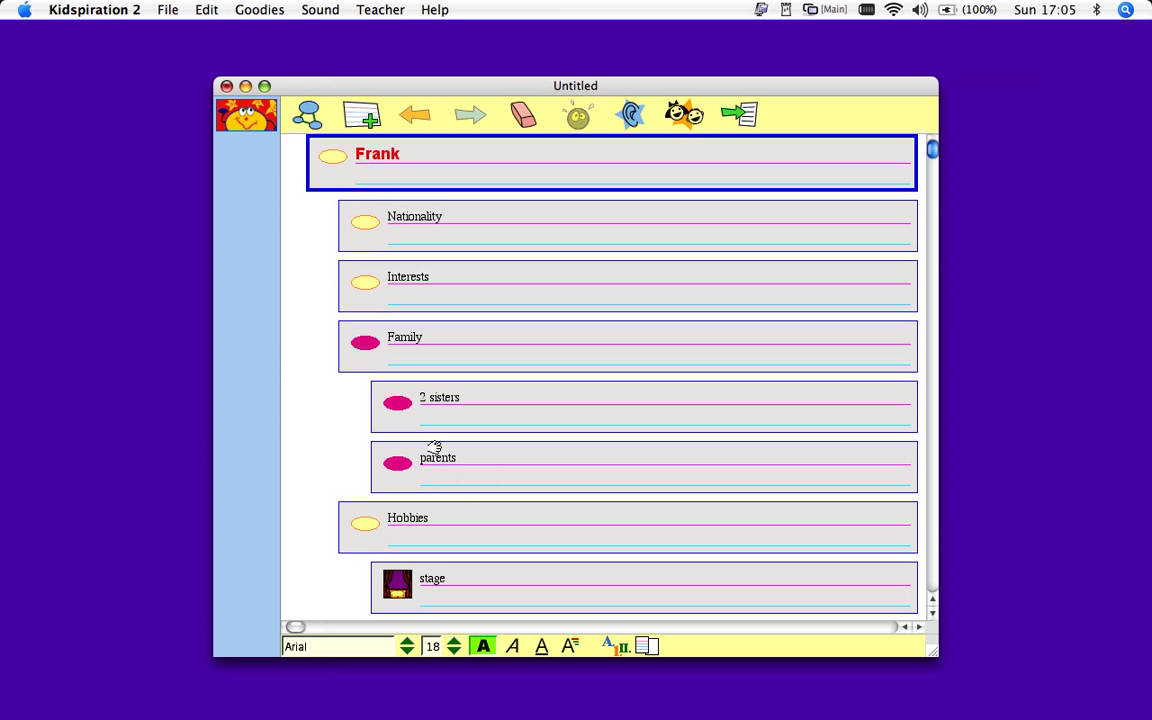
{"action": "left_click", "coordinate": [308, 117]}
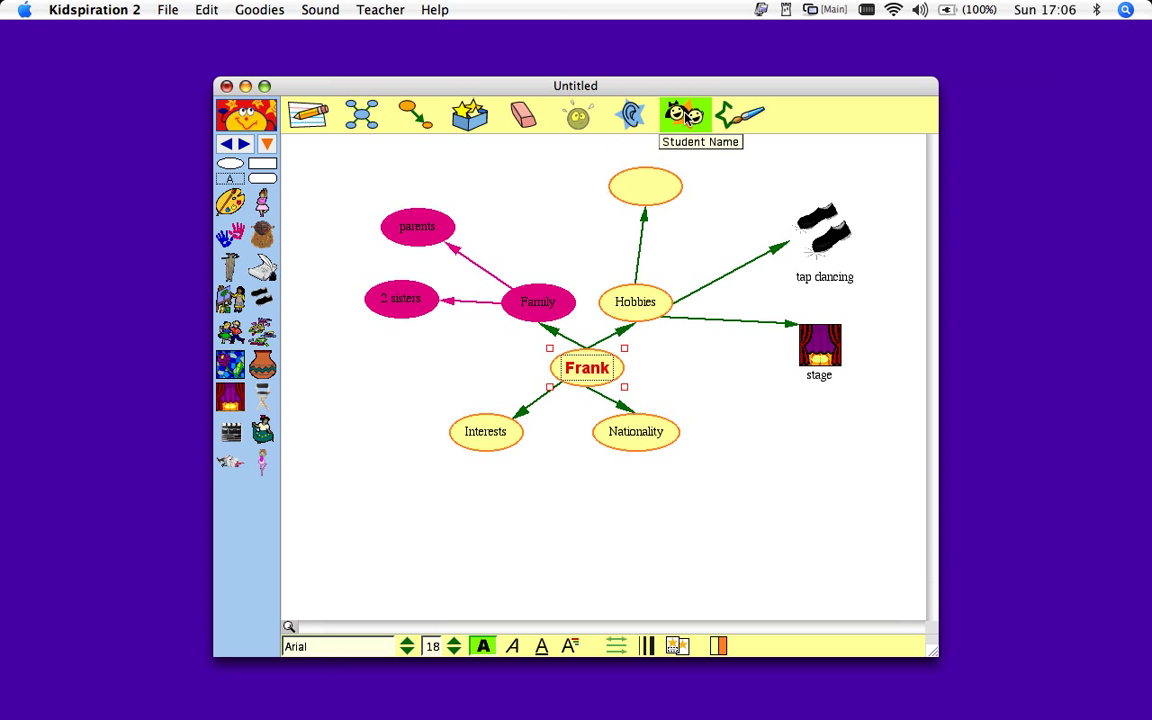
Enter the student's name for printing on the paper and align it to the right
{"action": "left_click", "coordinate": [686, 117]}
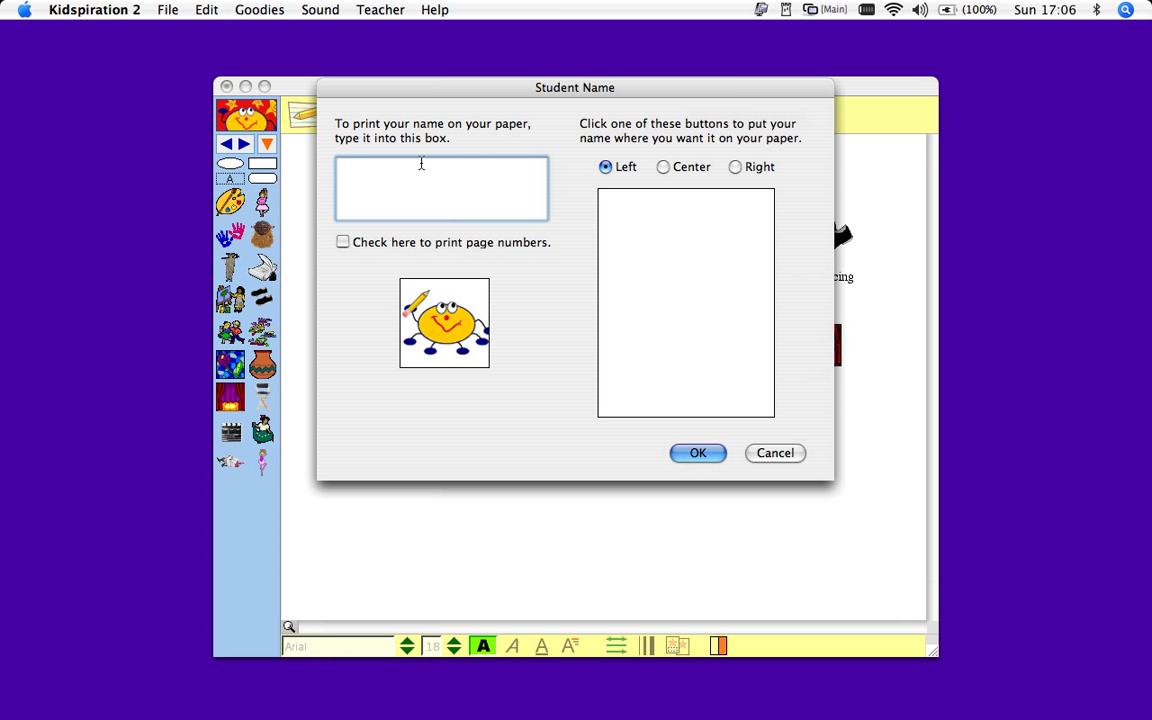
{"action": "type", "text": "Frank"}
{"action": "left_click", "coordinate": [668, 168]}
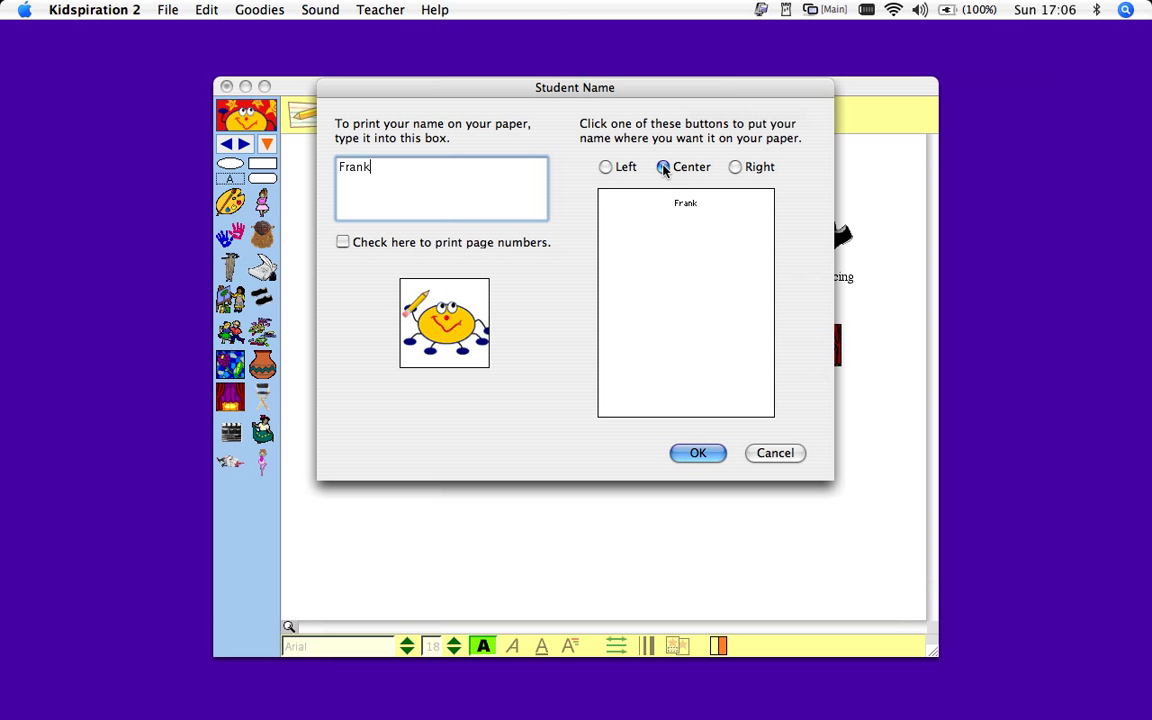
{"action": "left_click", "coordinate": [737, 168]}
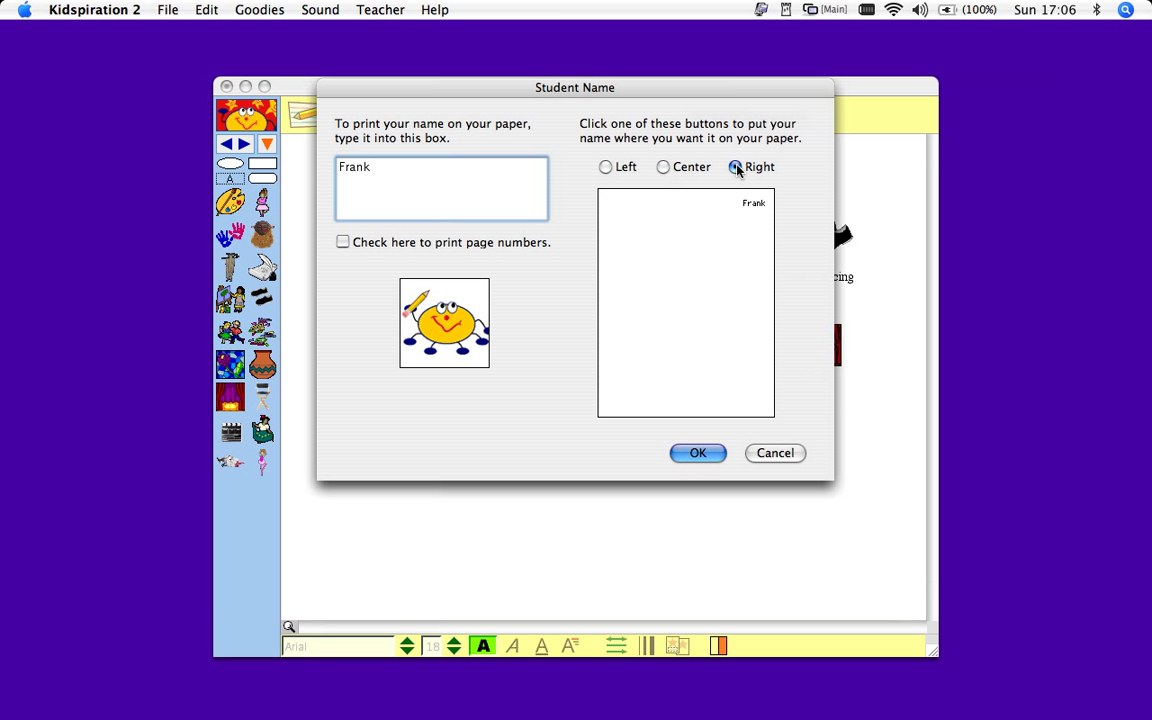
{"action": "left_click", "coordinate": [690, 453]}
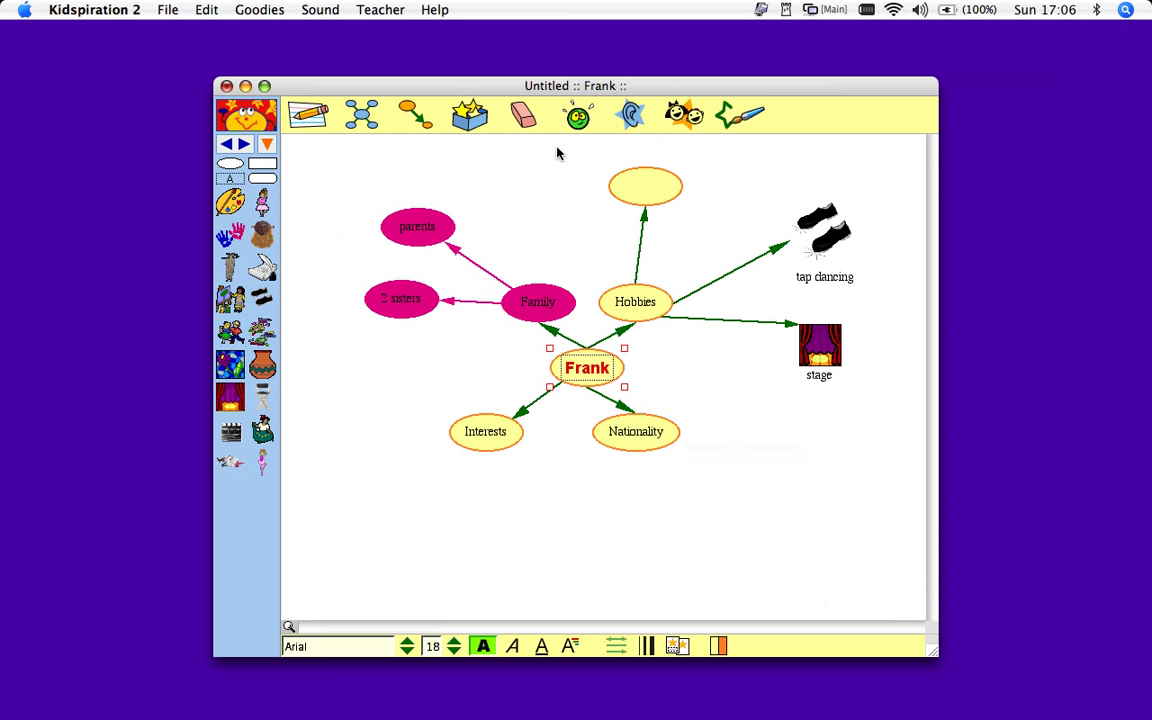
Delete the empty oval bubble above Hobbies and undo the deletion
{"action": "left_click", "coordinate": [628, 192]}
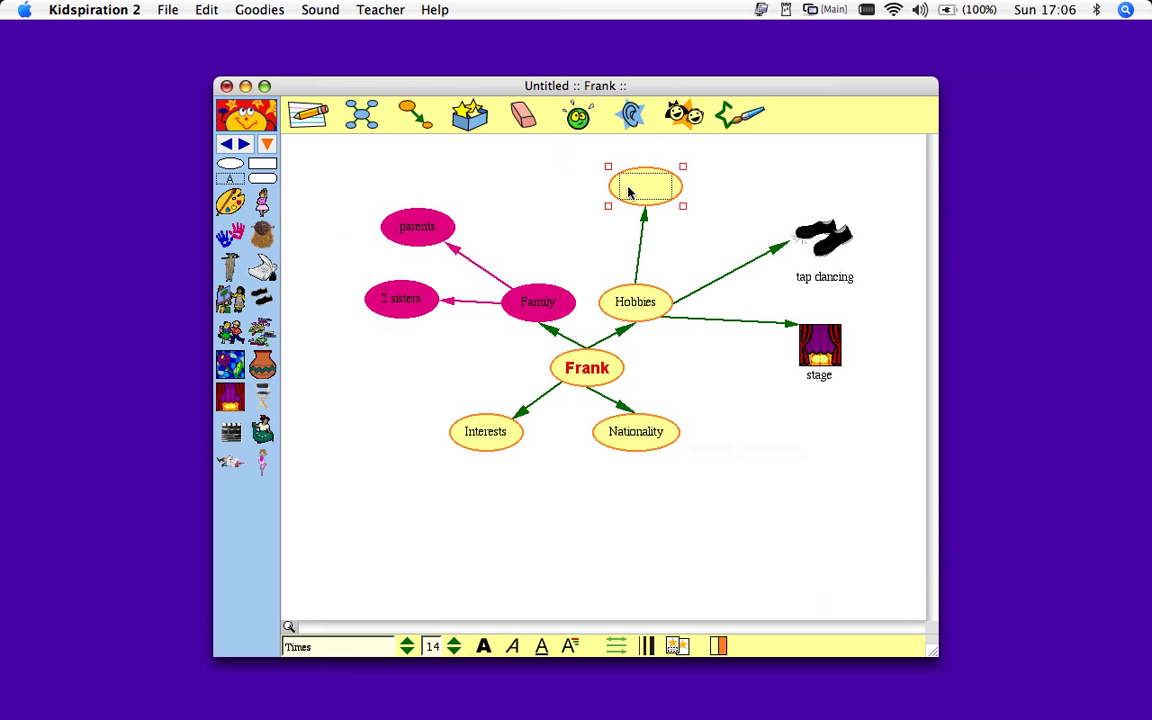
{"action": "key", "text": "BackSpace"}
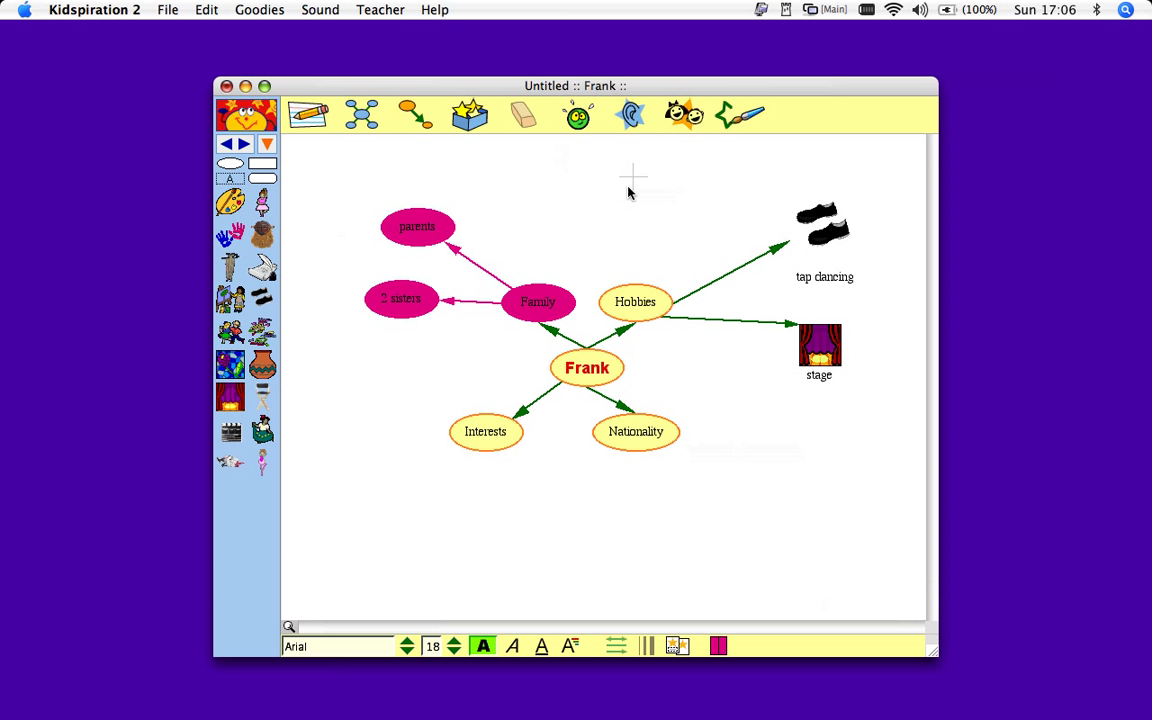
{"action": "left_click", "coordinate": [578, 117]}
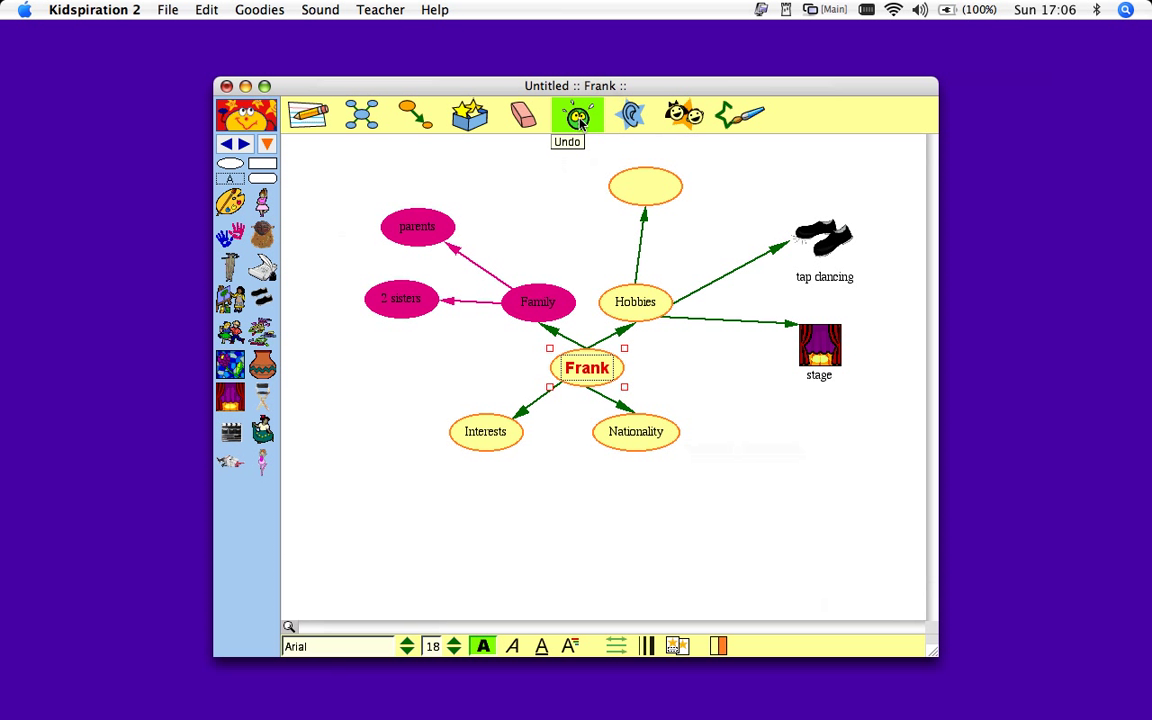
Listen to the parents, 2 sisters and Family bubbles being read aloud
{"action": "left_click", "coordinate": [630, 117]}
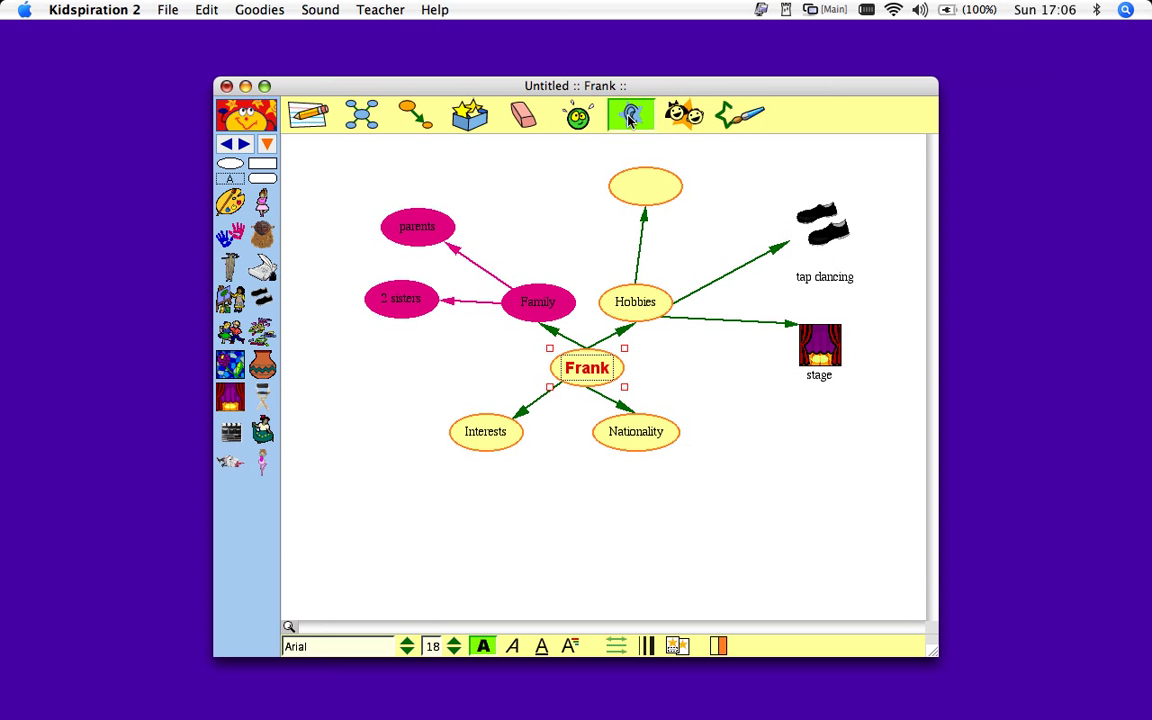
{"action": "left_click", "coordinate": [446, 228]}
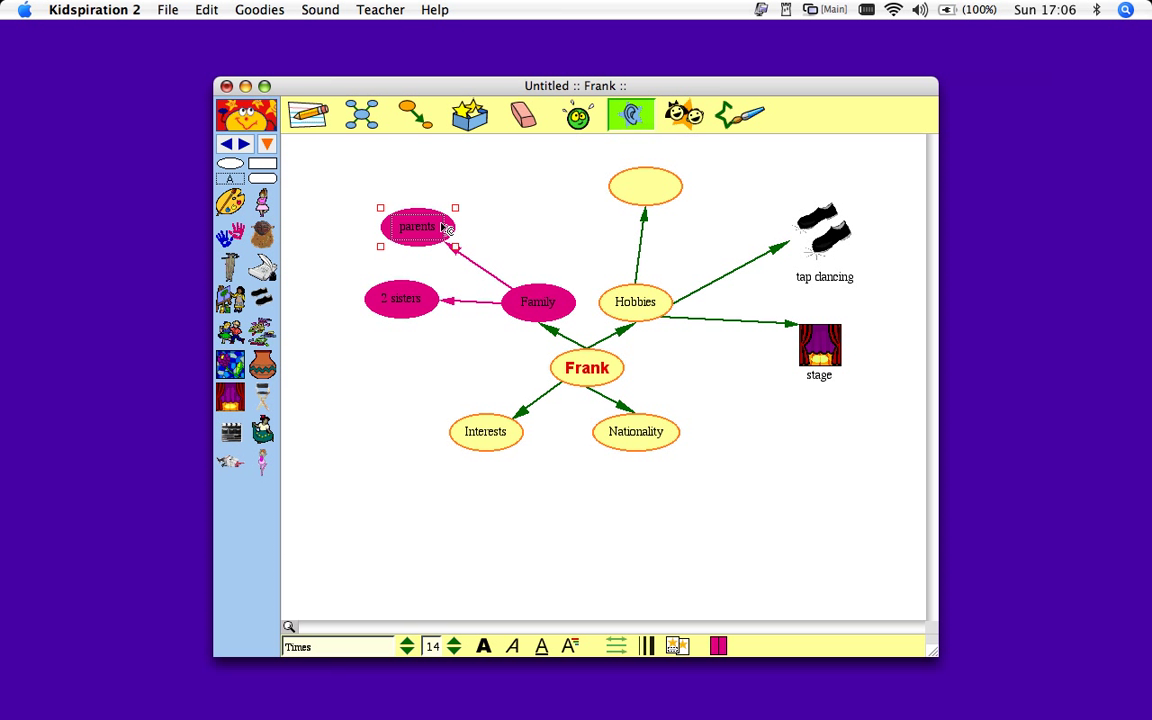
{"action": "left_click", "coordinate": [418, 299]}
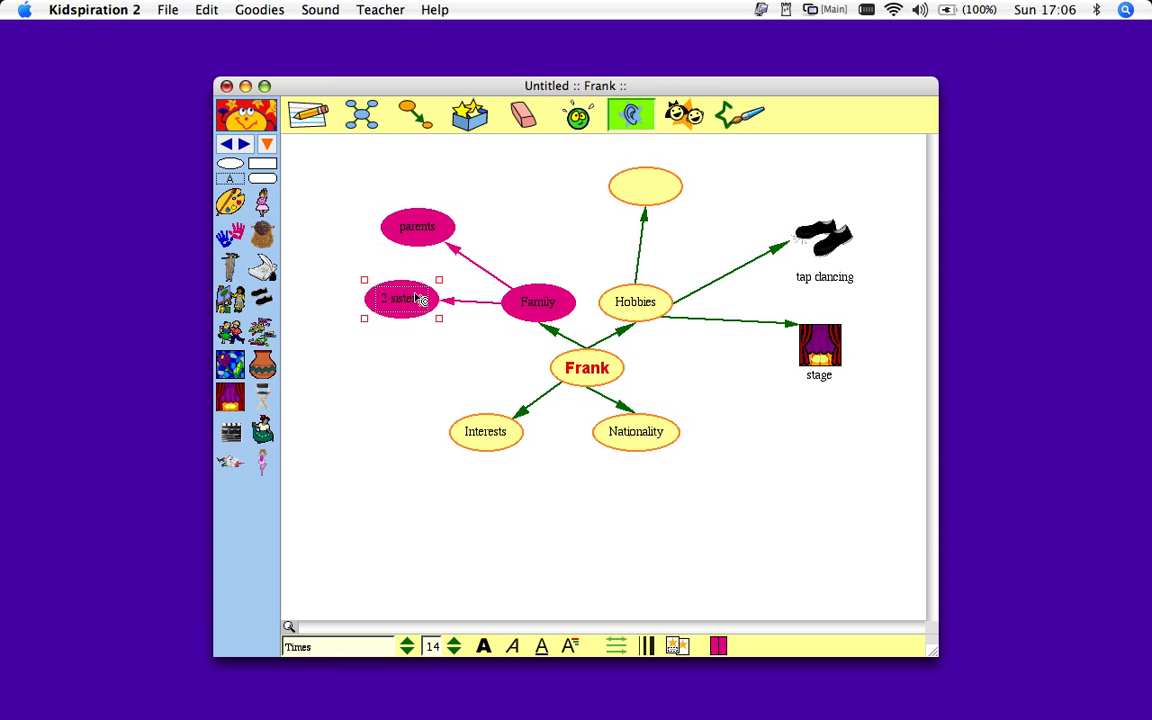
{"action": "left_click", "coordinate": [537, 310]}
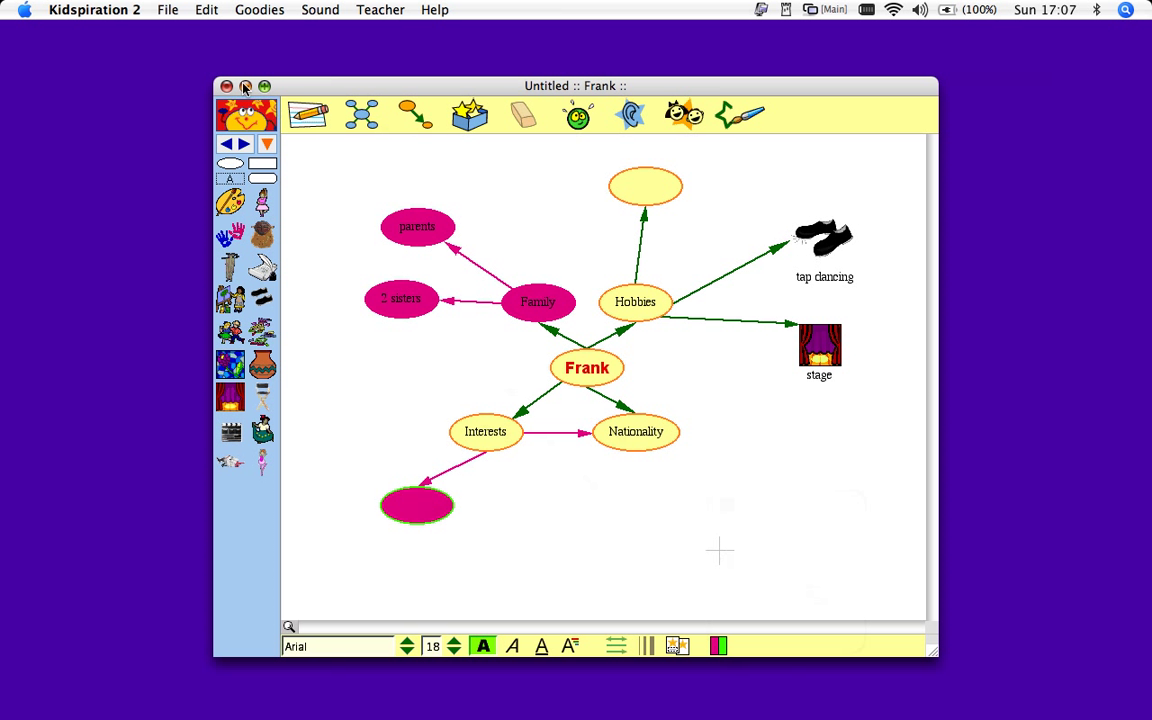
Save the map to the Desktop as a Kidspiration 2 document under the suggested file name
{"action": "left_click", "coordinate": [166, 10]}
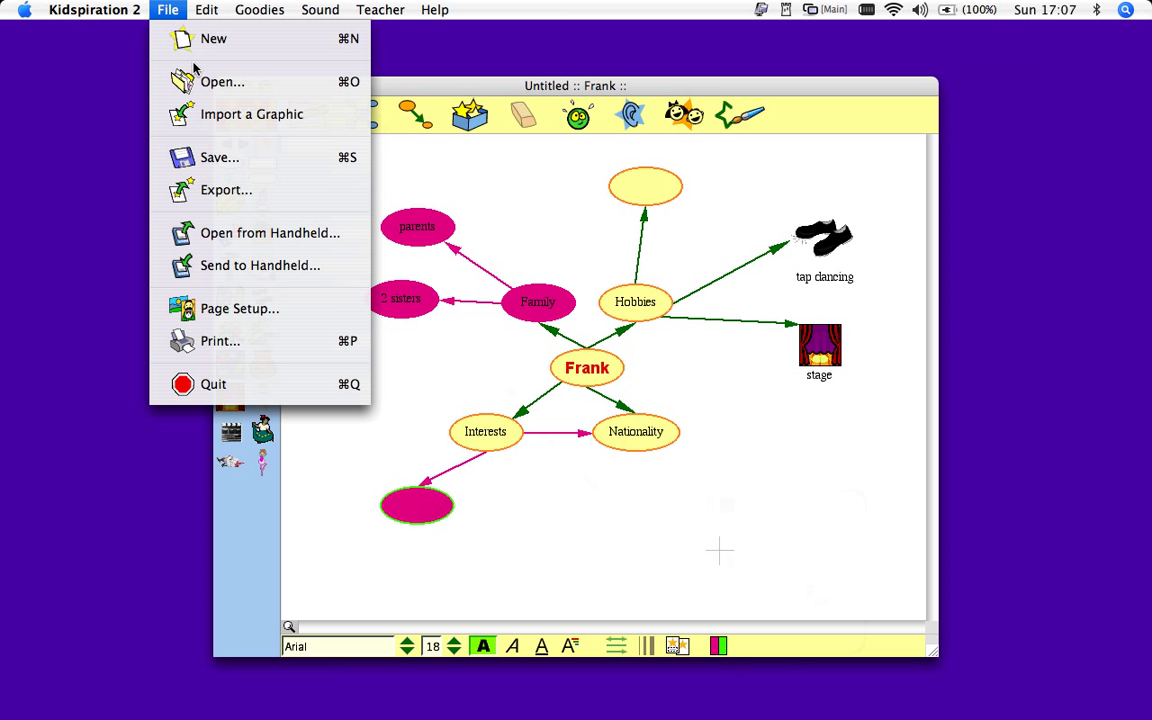
{"action": "left_click", "coordinate": [214, 158]}
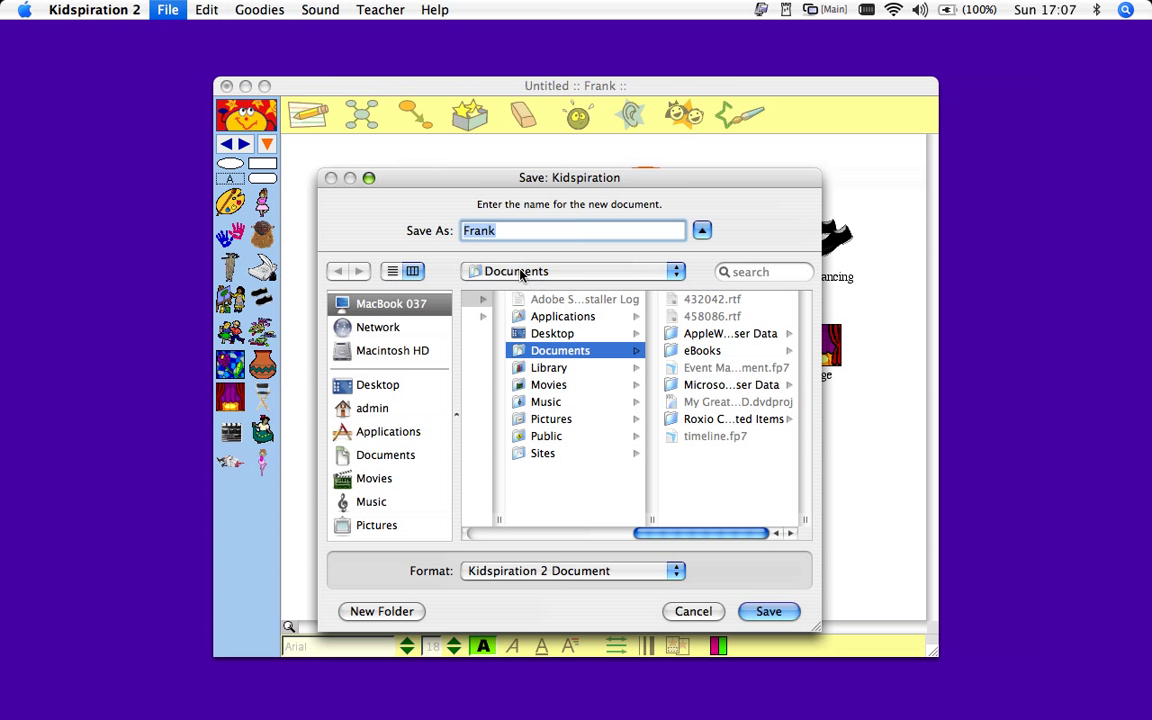
{"action": "left_click", "coordinate": [380, 389]}
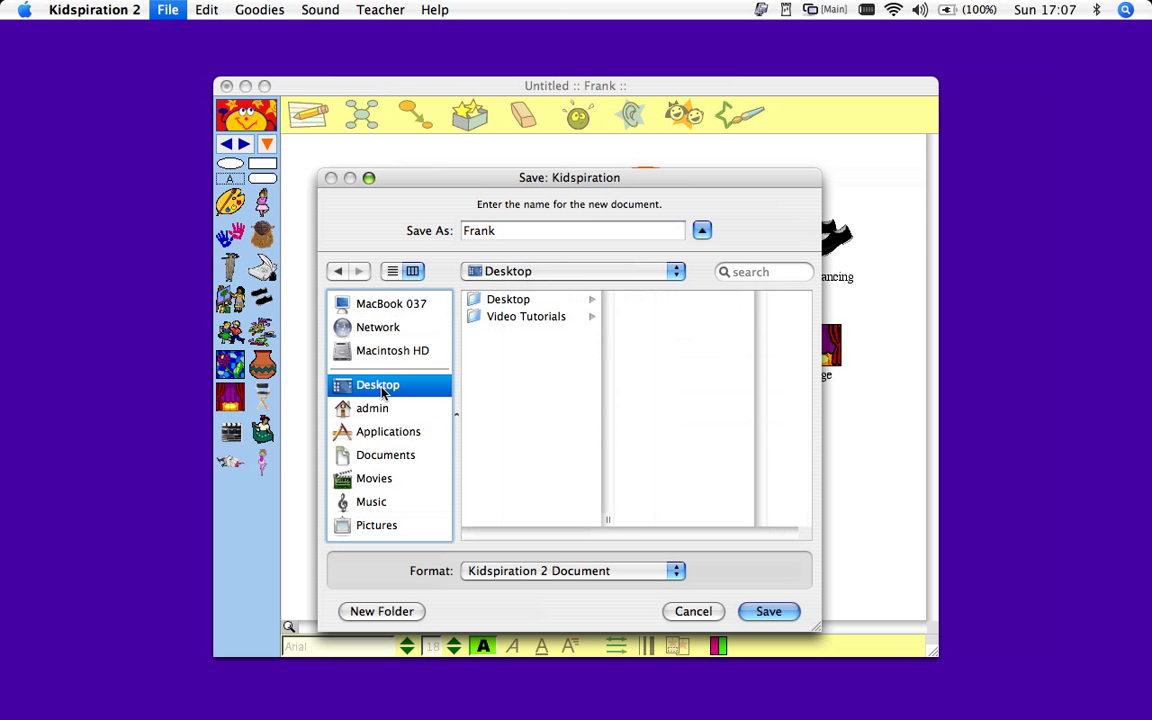
{"action": "left_click", "coordinate": [769, 611]}
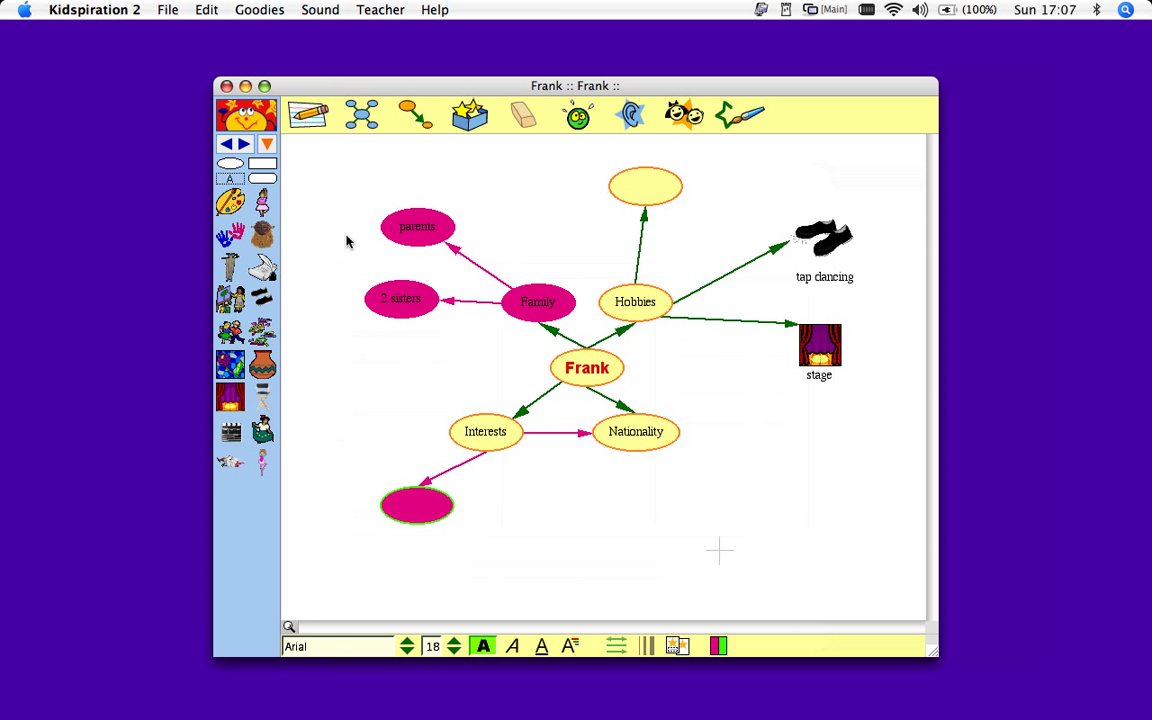
Export the map as a JPEG picture to the Desktop under the suggested file name and quit Kidspiration
{"action": "left_click", "coordinate": [170, 12]}
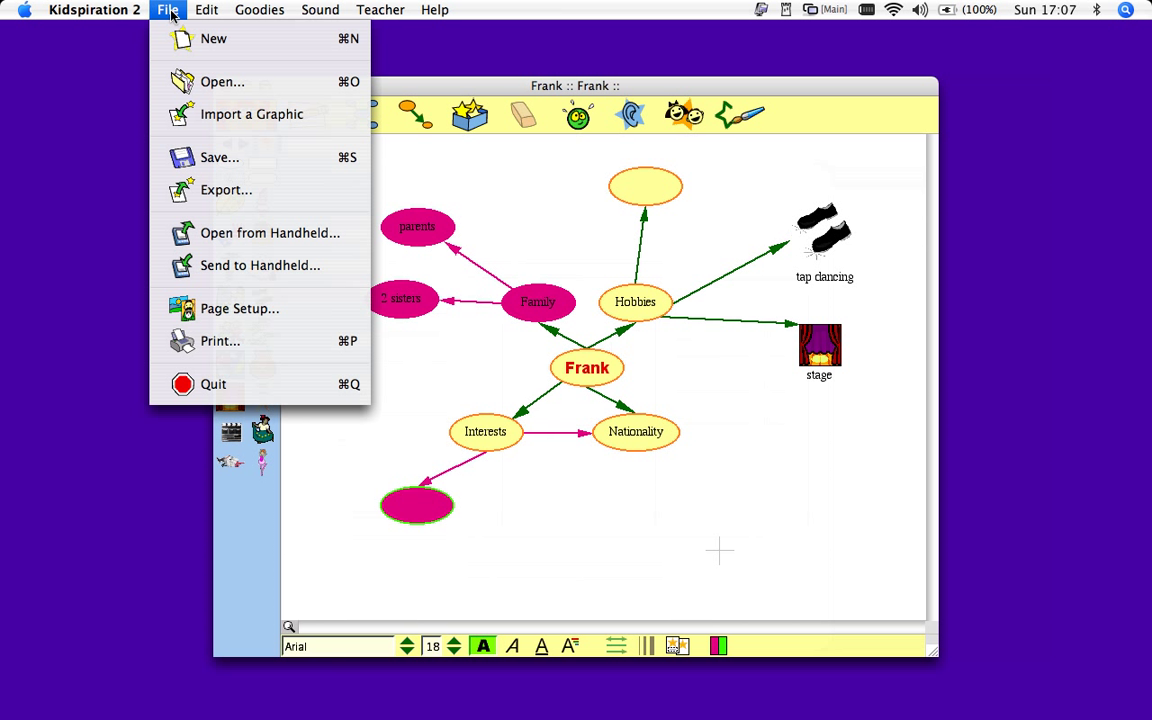
{"action": "left_click", "coordinate": [221, 194]}
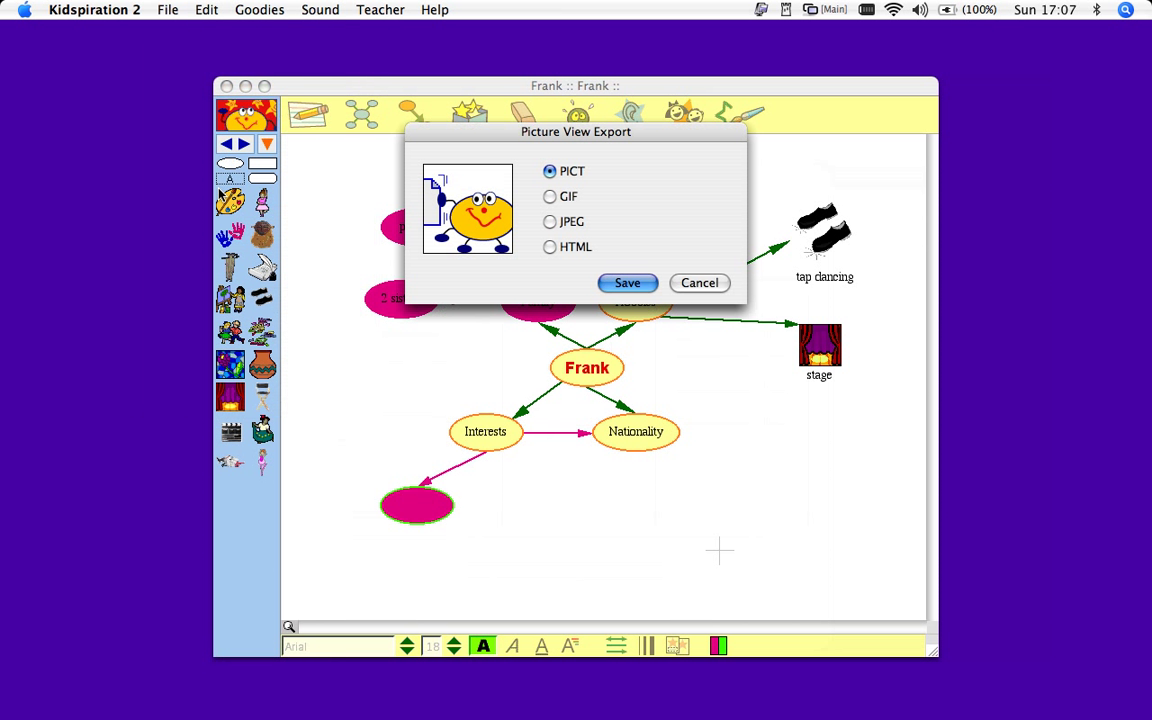
{"action": "left_click", "coordinate": [550, 222]}
{"action": "left_click", "coordinate": [626, 285]}
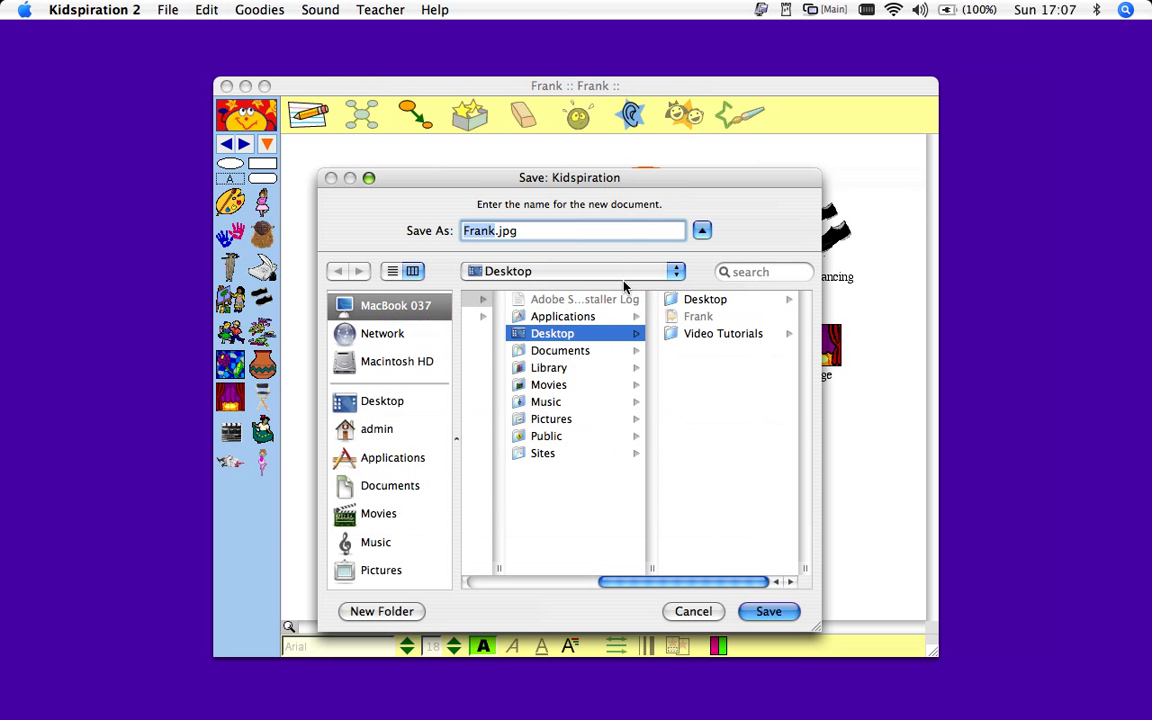
{"action": "left_click", "coordinate": [768, 610]}
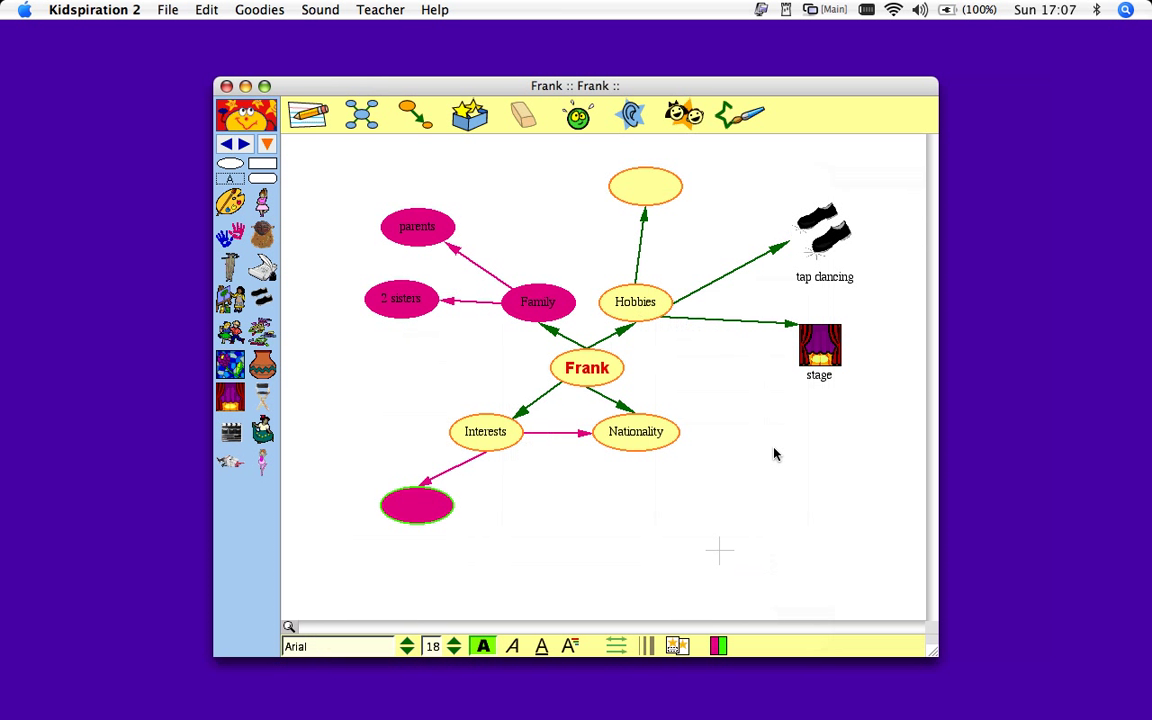
{"action": "key", "text": "super+q"}
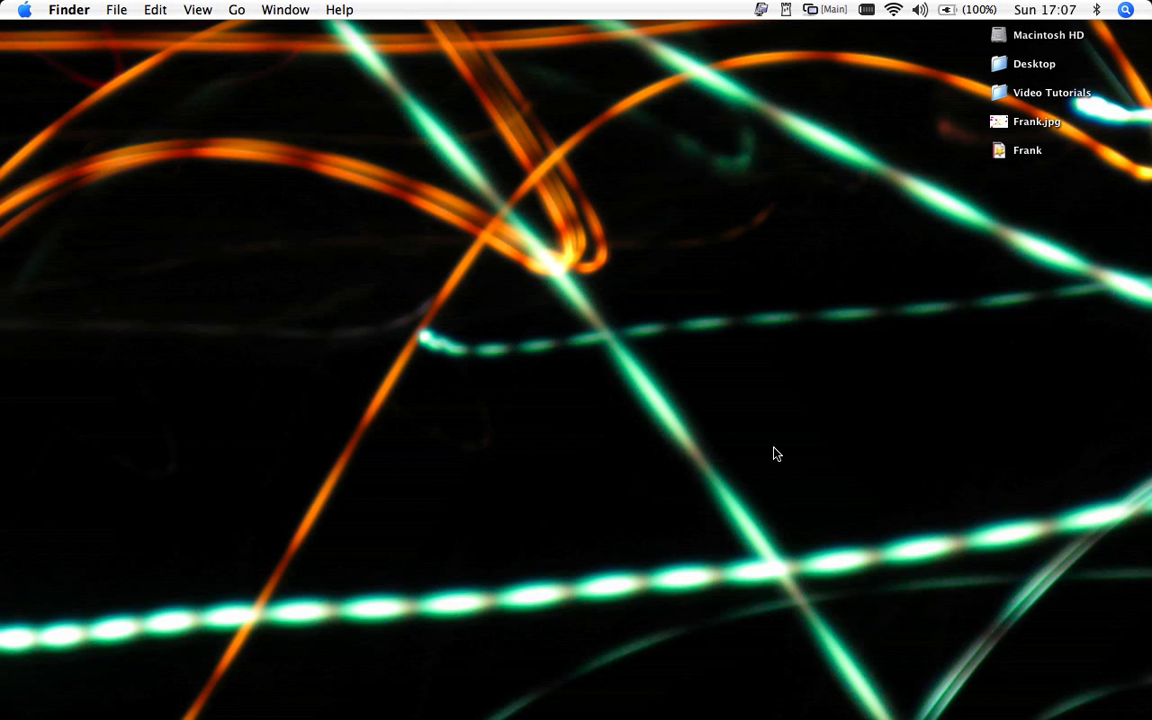
Open the exported JPEG from the Desktop in Preview and centre its window to examine the picture
{"action": "left_click", "coordinate": [996, 126]}
{"action": "double_click", "coordinate": [996, 126]}
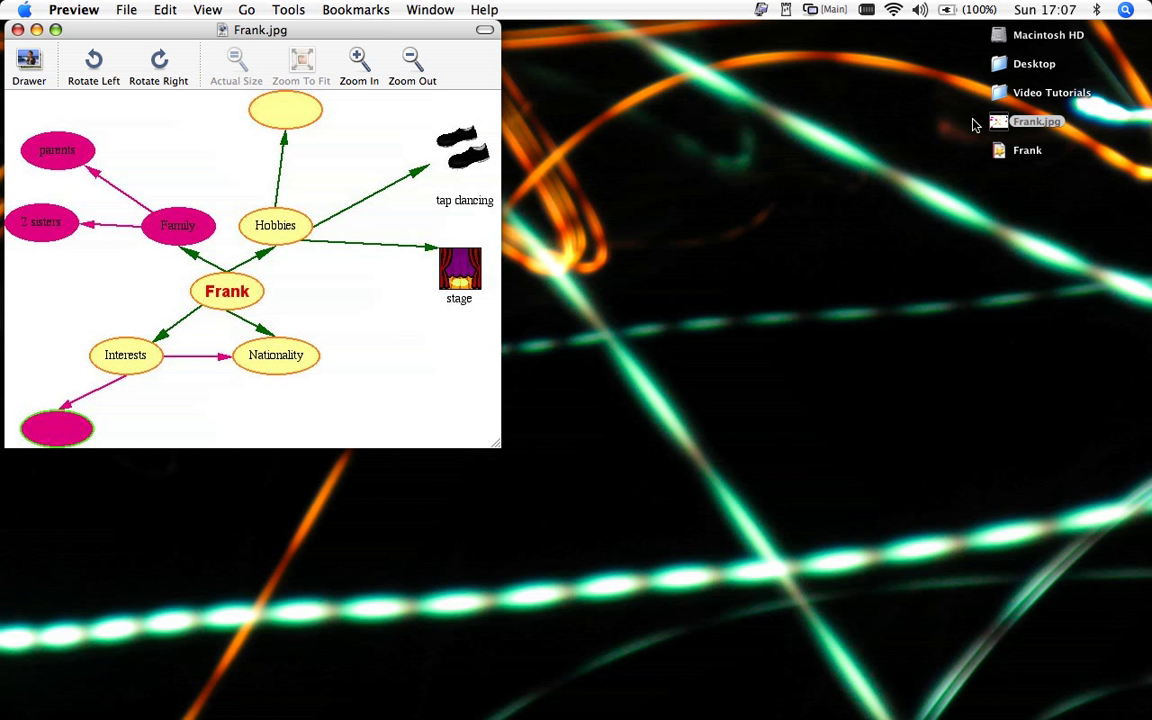
{"action": "left_click_drag", "start_coordinate": [364, 36], "coordinate": [673, 148]}
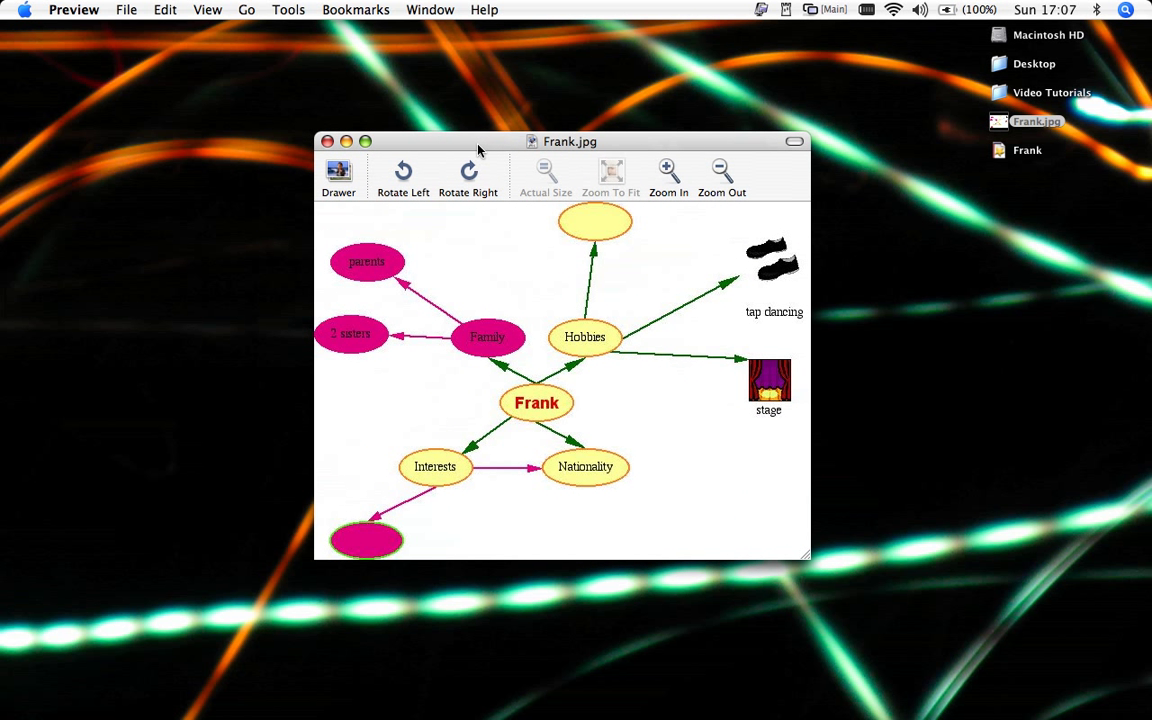